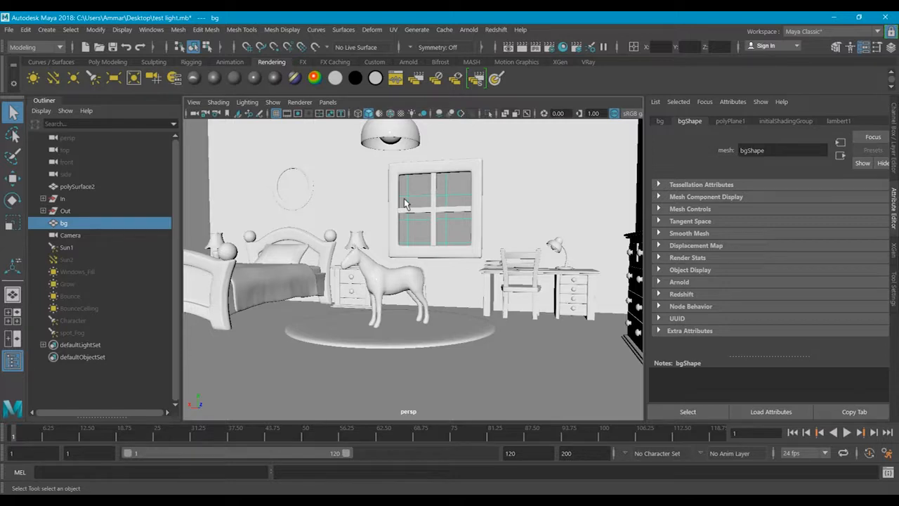
Step: Turn on backface culling for the perspective view so the room interior can be seen through the outer walls
{"action": "scroll", "coordinate": [463, 250], "scroll_direction": "up", "scroll_amount": 3}
{"action": "scroll", "coordinate": [463, 250], "scroll_direction": "down", "scroll_amount": 3}
{"action": "left_click_drag", "start_coordinate": [486, 258], "coordinate": [487, 271], "text": "alt"}
{"action": "scroll", "coordinate": [489, 274], "scroll_direction": "down", "scroll_amount": 3}
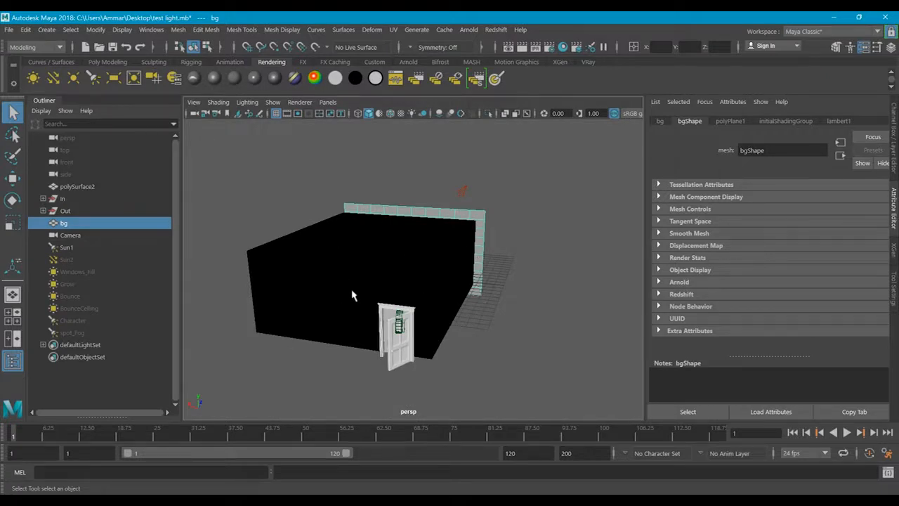
{"action": "left_click", "coordinate": [218, 102]}
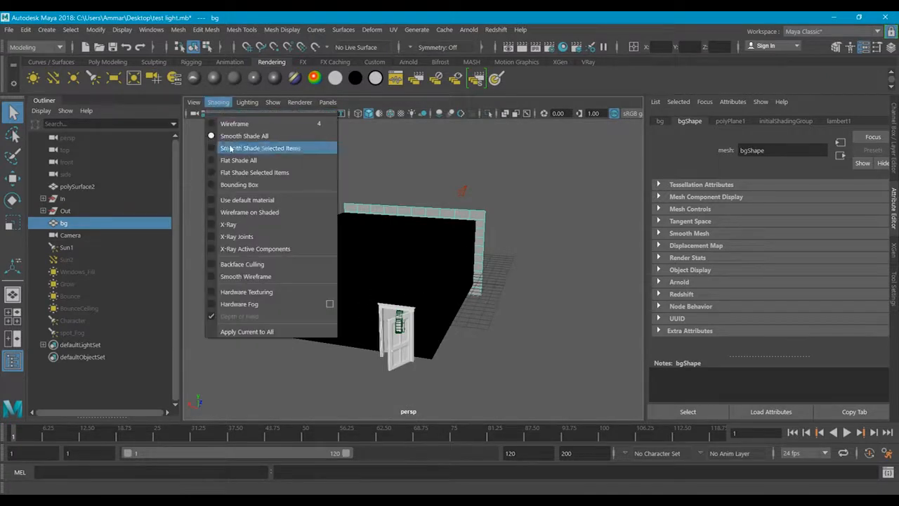
{"action": "left_click", "coordinate": [242, 264]}
{"action": "scroll", "coordinate": [435, 260], "scroll_direction": "up", "scroll_amount": 2}
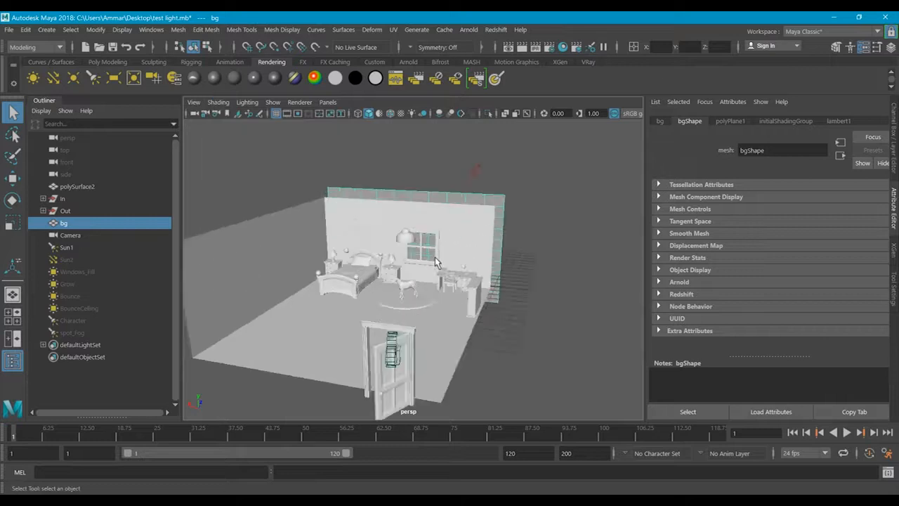
{"action": "scroll", "coordinate": [435, 257], "scroll_direction": "up", "scroll_amount": 2}
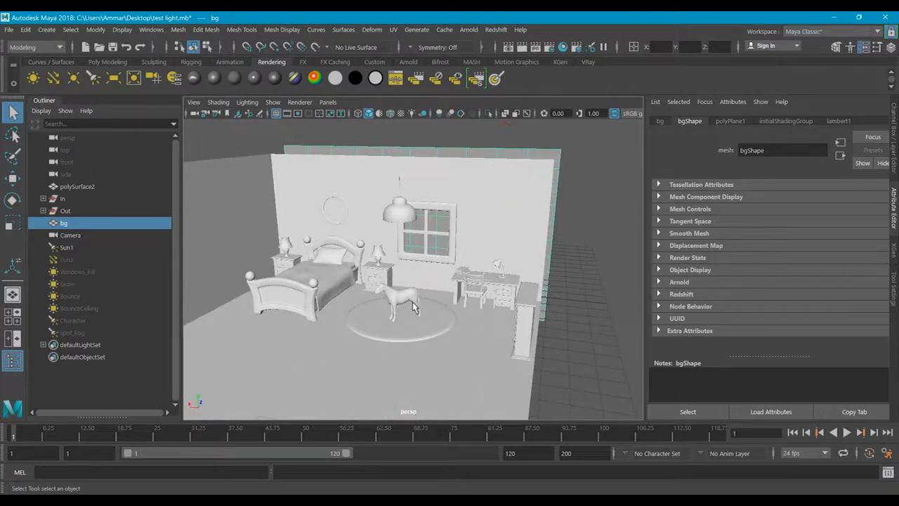
Step: Select the scene camera and examine where it sits relative to the room and the window
{"action": "left_click", "coordinate": [110, 236]}
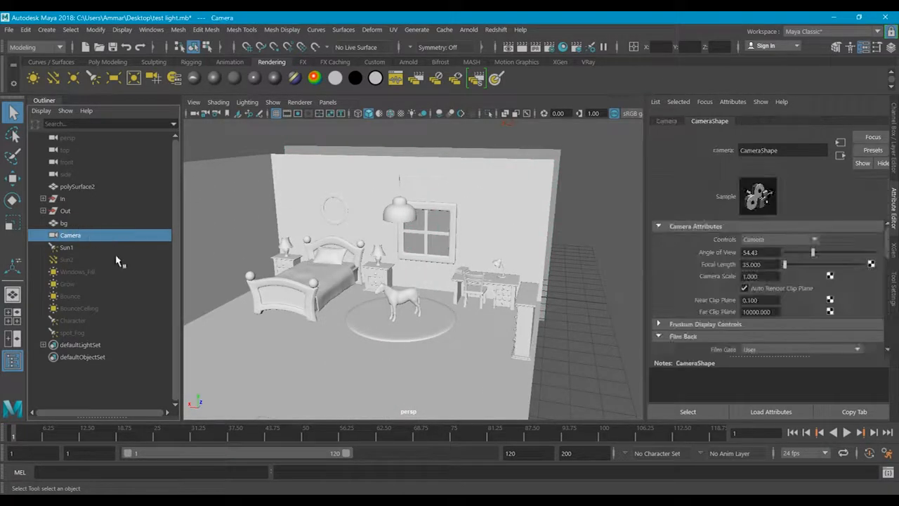
{"action": "scroll", "coordinate": [371, 218], "scroll_direction": "down", "scroll_amount": 2}
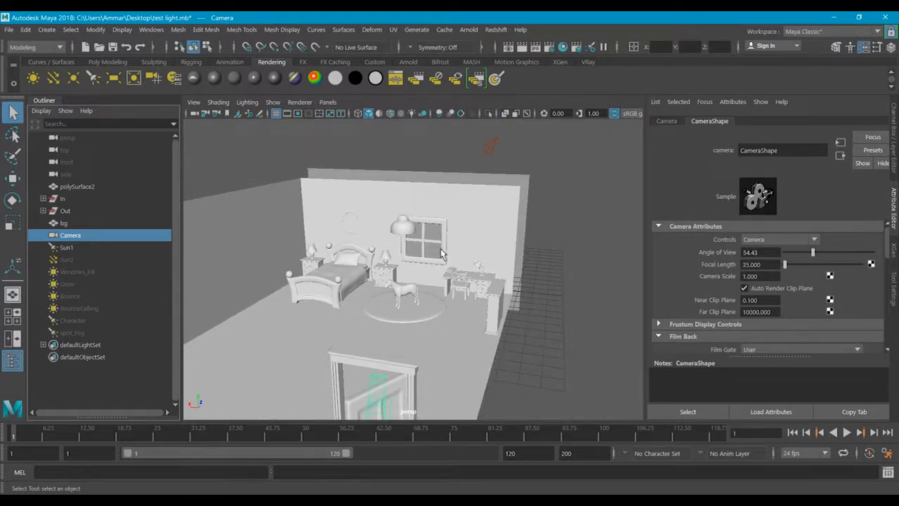
{"action": "scroll", "coordinate": [402, 292], "scroll_direction": "up", "scroll_amount": 3}
{"action": "left_click_drag", "start_coordinate": [401, 295], "coordinate": [450, 297], "text": "alt"}
{"action": "scroll", "coordinate": [441, 298], "scroll_direction": "up", "scroll_amount": 2}
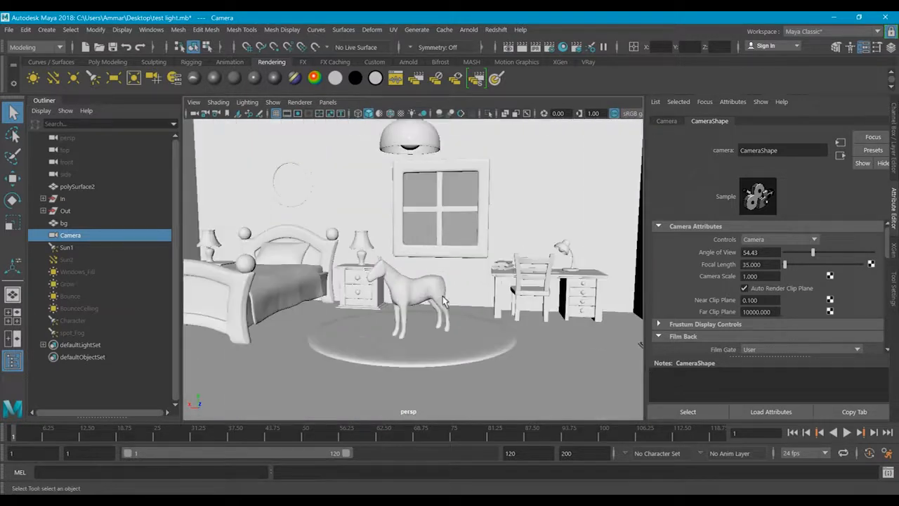
Step: Set the specular weight of the horse's aiStandardSurface1 material to 0
{"action": "left_click", "coordinate": [425, 294]}
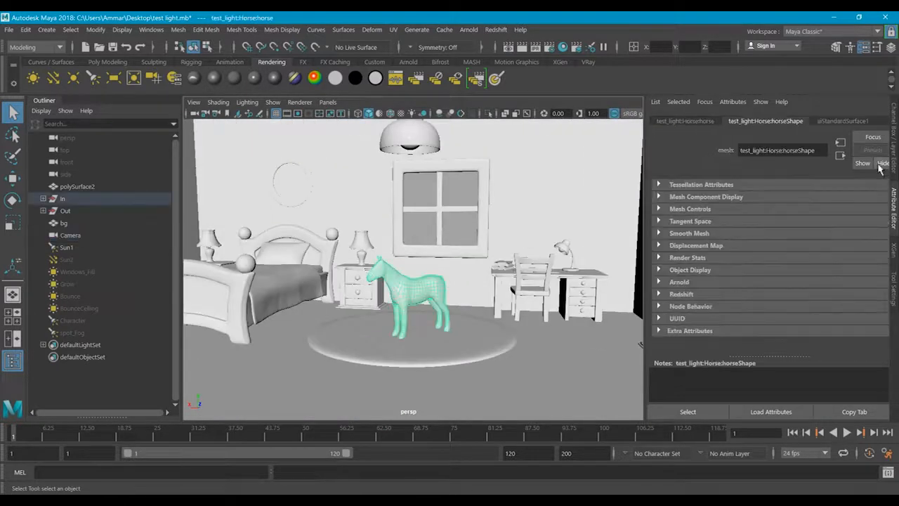
{"action": "left_click", "coordinate": [843, 121]}
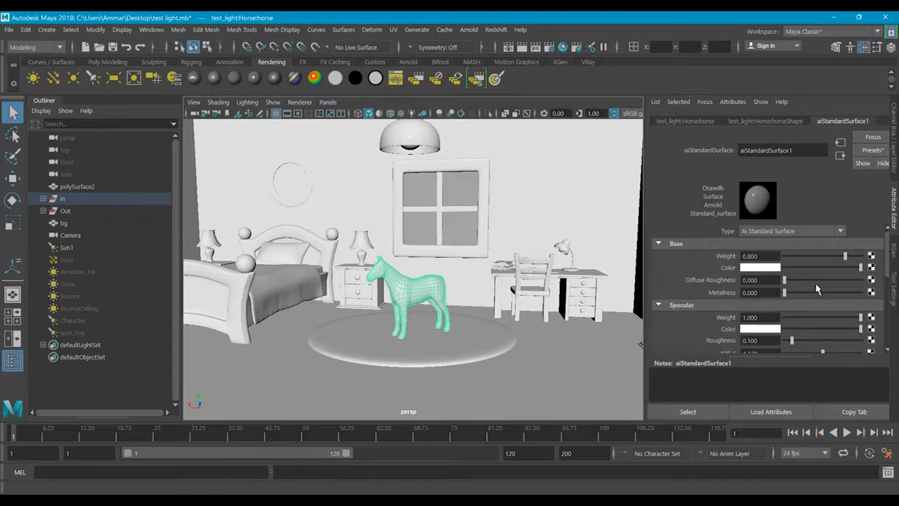
{"action": "left_click_drag", "start_coordinate": [840, 318], "coordinate": [727, 310]}
{"action": "left_click_drag", "start_coordinate": [484, 214], "coordinate": [485, 230], "text": "alt"}
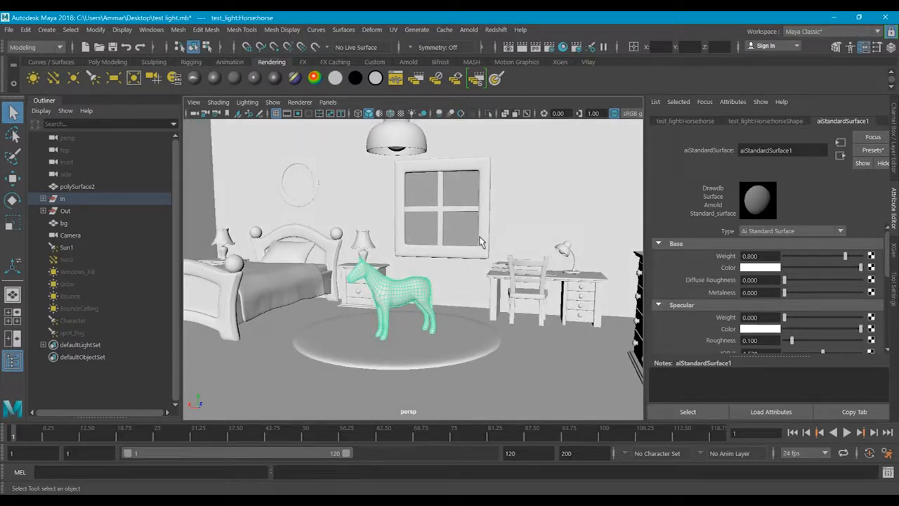
Step: Open the render settings and set the renderer to Arnold Renderer
{"action": "left_click", "coordinate": [575, 47]}
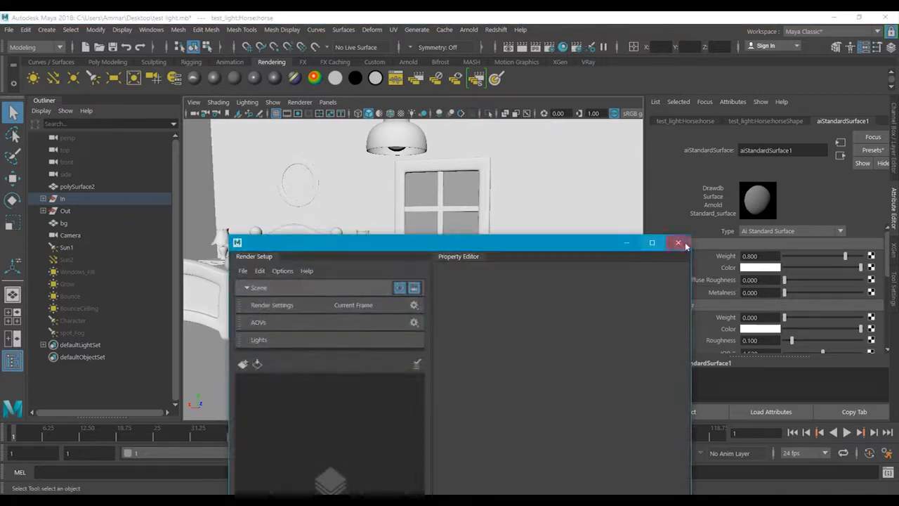
{"action": "left_click", "coordinate": [679, 244]}
{"action": "left_click", "coordinate": [551, 47]}
{"action": "left_click_drag", "start_coordinate": [407, 140], "coordinate": [503, 33]}
{"action": "left_click", "coordinate": [458, 80]}
{"action": "left_click", "coordinate": [441, 142]}
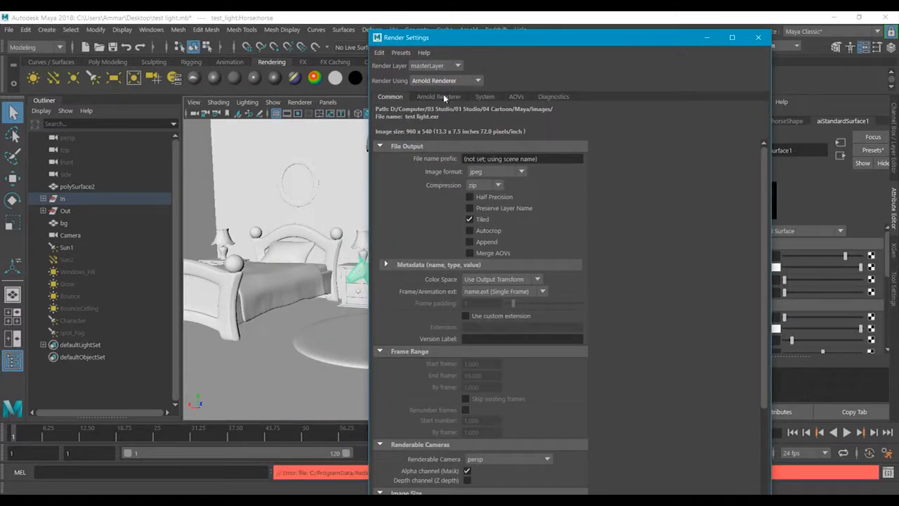
Step: Load the Default Settings preset into the render settings
{"action": "left_click", "coordinate": [400, 53]}
{"action": "mouse_move", "coordinate": [482, 80]}
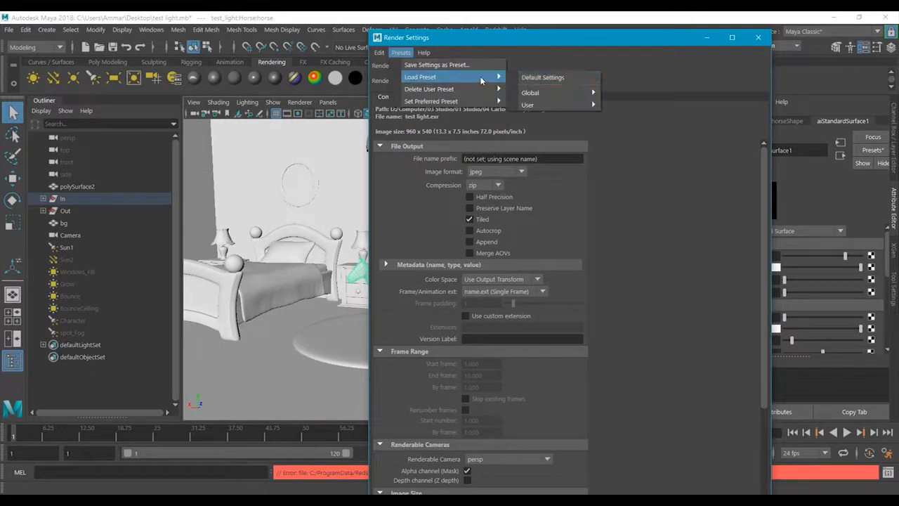
{"action": "left_click", "coordinate": [546, 84]}
{"action": "left_click", "coordinate": [397, 53]}
{"action": "left_click", "coordinate": [541, 77]}
Step: Review Arnold's Sampling and Ray Depth settings, then close the render settings
{"action": "left_click", "coordinate": [439, 97]}
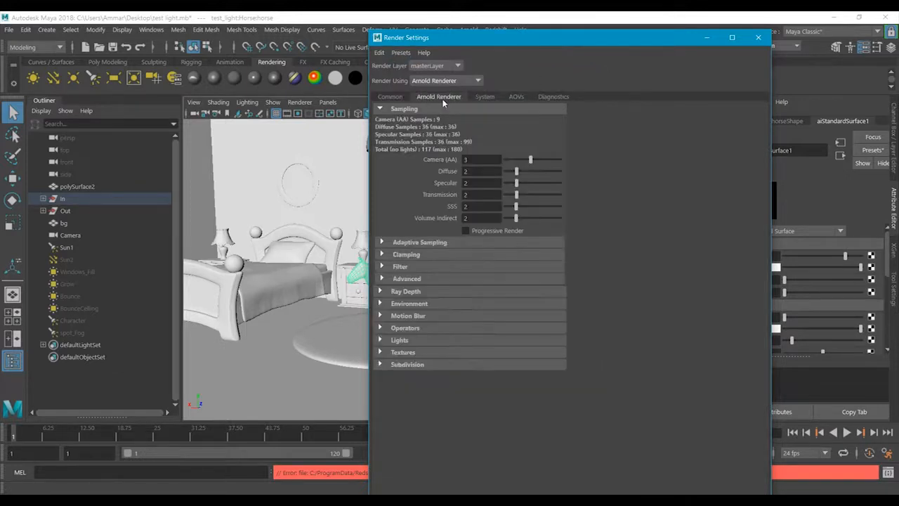
{"action": "left_click", "coordinate": [413, 292]}
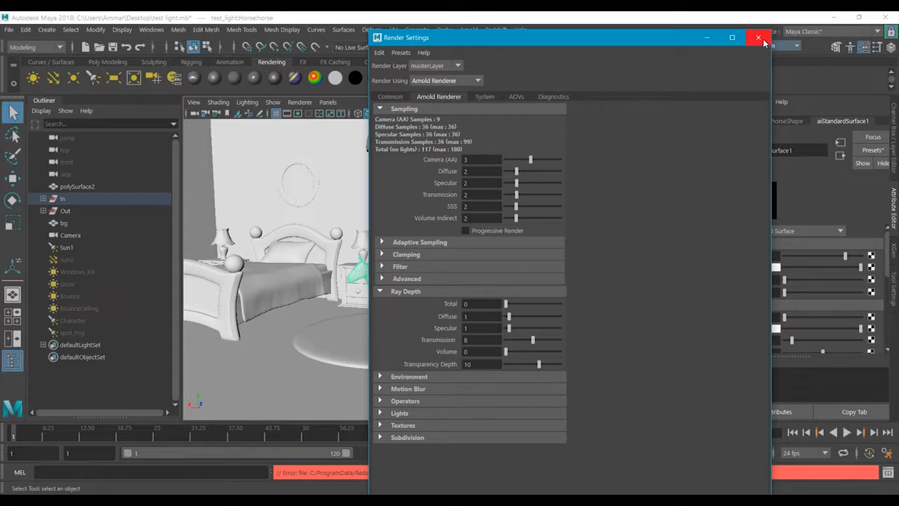
{"action": "left_click", "coordinate": [396, 290]}
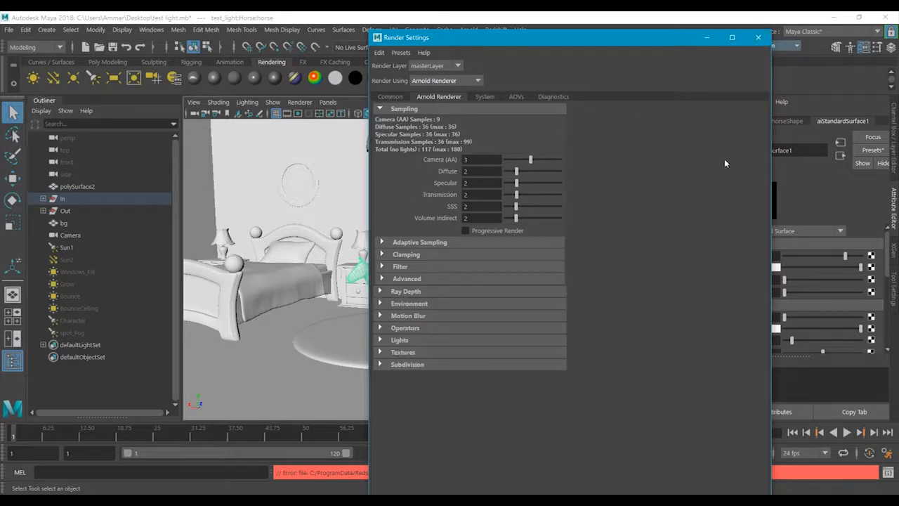
{"action": "left_click", "coordinate": [757, 40]}
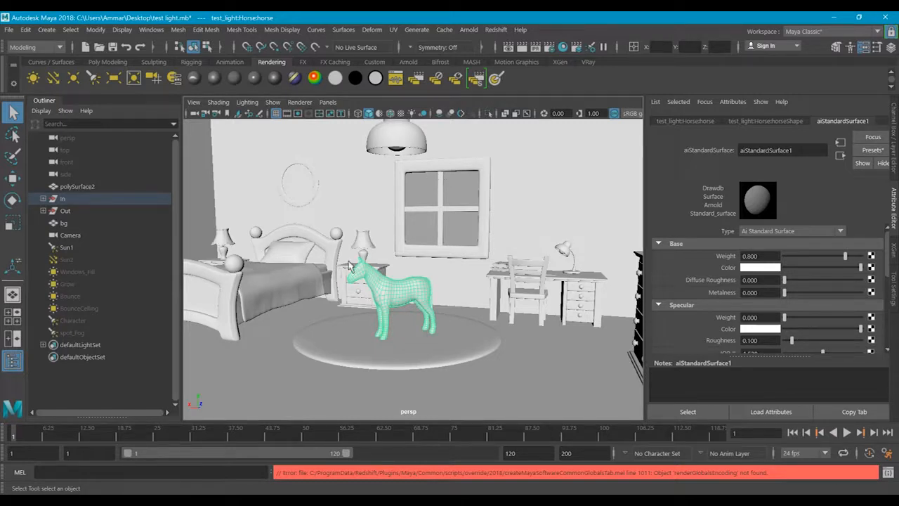
Step: Select the bg plane and examine its placement outside the window relative to the room
{"action": "left_click_drag", "start_coordinate": [458, 227], "coordinate": [490, 341], "text": "alt"}
{"action": "left_click", "coordinate": [532, 242]}
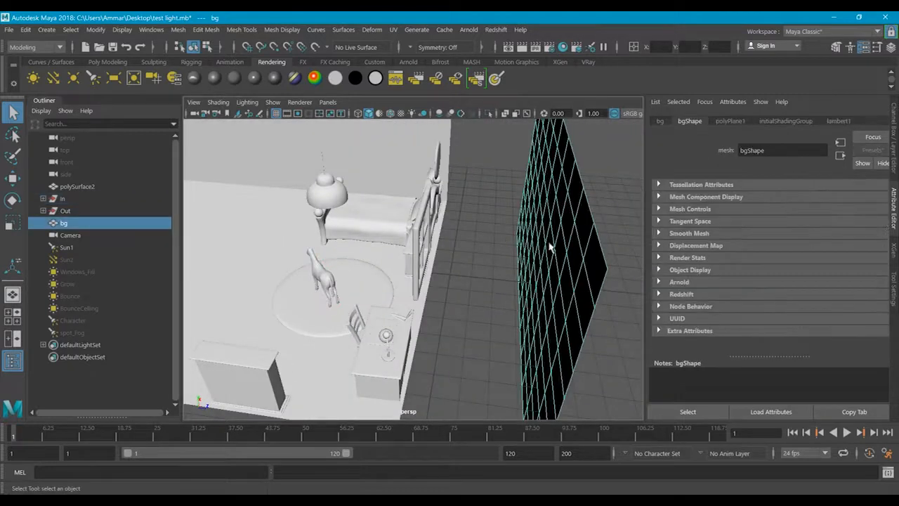
{"action": "left_click_drag", "start_coordinate": [524, 263], "coordinate": [551, 211], "text": "alt"}
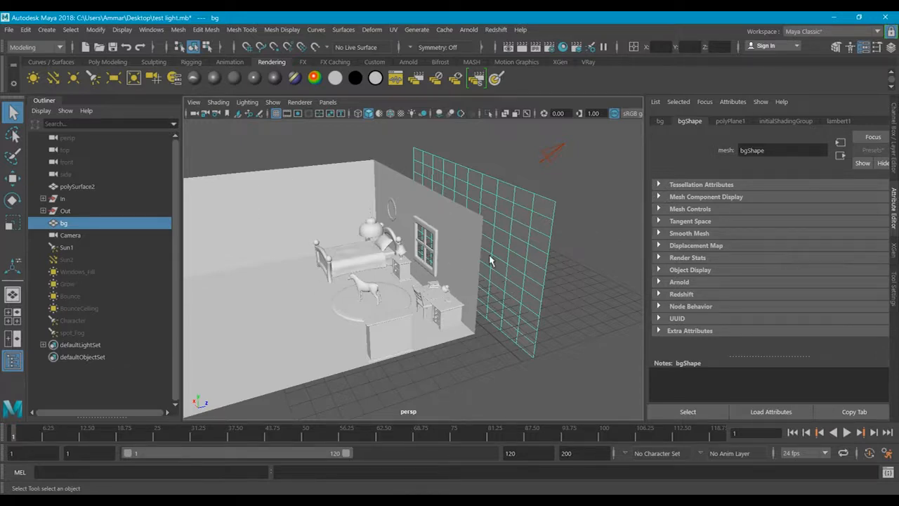
{"action": "left_click_drag", "start_coordinate": [456, 281], "coordinate": [514, 304], "text": "alt"}
{"action": "right_click_drag", "start_coordinate": [472, 321], "coordinate": [477, 314], "text": "alt"}
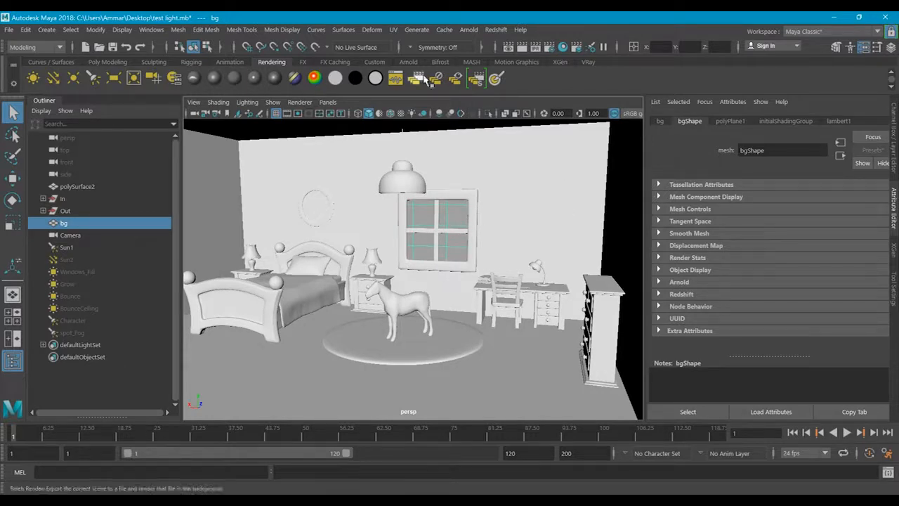
Step: Hide the Sun1 light, unhide the Sun2 directional light, and start an Arnold render
{"action": "left_click", "coordinate": [75, 258]}
{"action": "left_click", "coordinate": [74, 251], "text": "ctrl"}
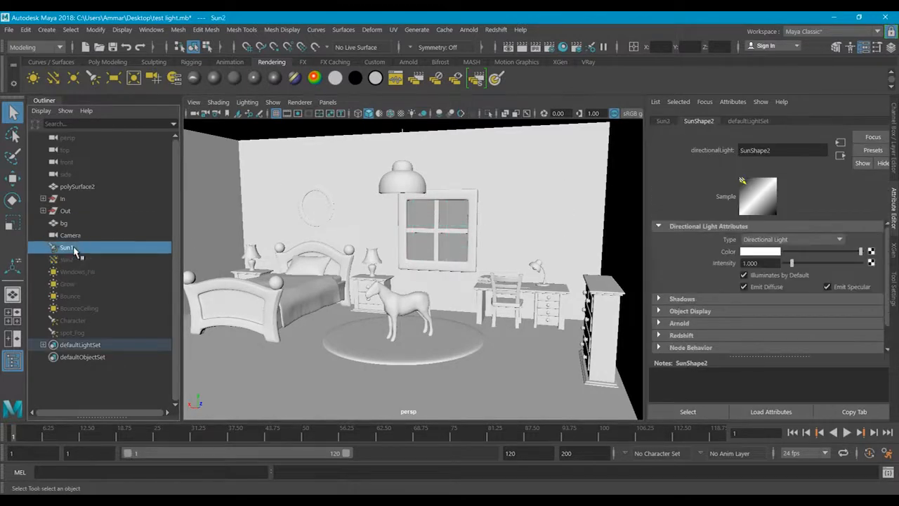
{"action": "key", "text": "ctrl+h"}
{"action": "left_click", "coordinate": [85, 262]}
{"action": "key", "text": "shift+h"}
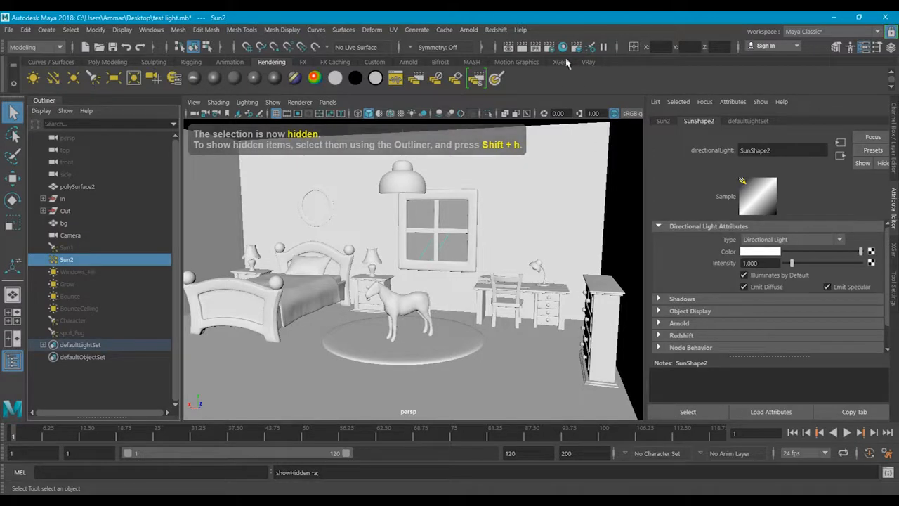
{"action": "left_click", "coordinate": [471, 32]}
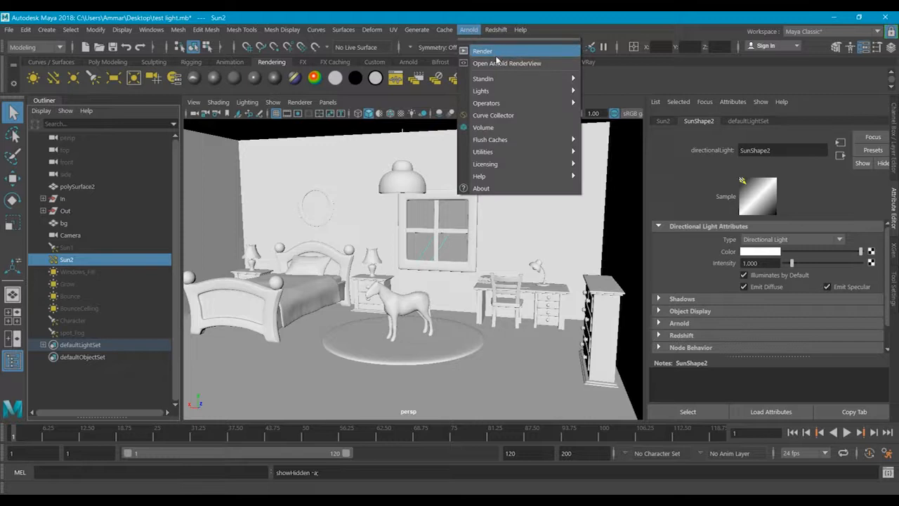
{"action": "left_click", "coordinate": [496, 52]}
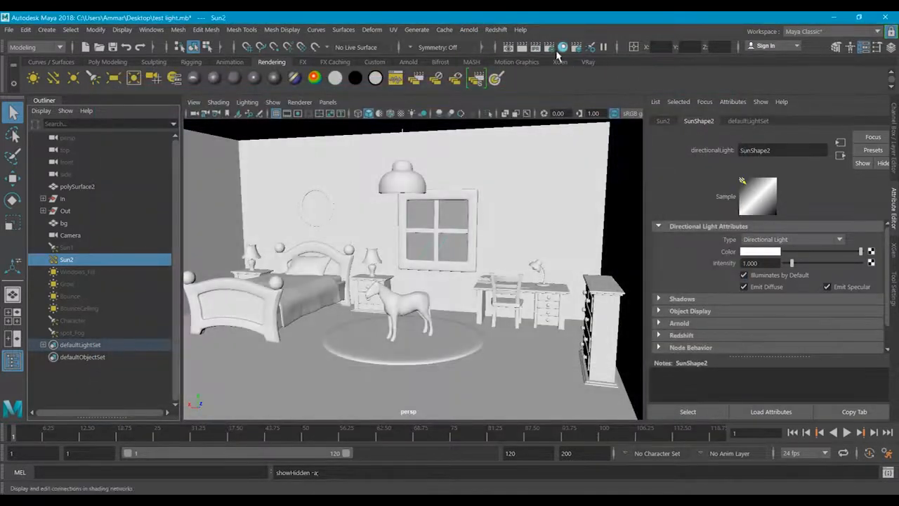
Step: Set the render image size preset to 640x480 and close the render settings
{"action": "left_click", "coordinate": [552, 48]}
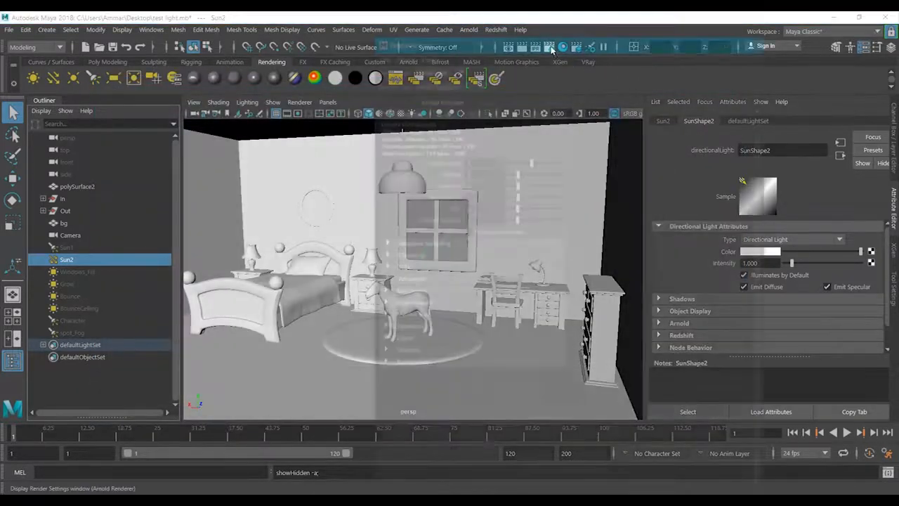
{"action": "left_click", "coordinate": [390, 96]}
{"action": "scroll", "coordinate": [470, 336], "scroll_direction": "down", "scroll_amount": 5}
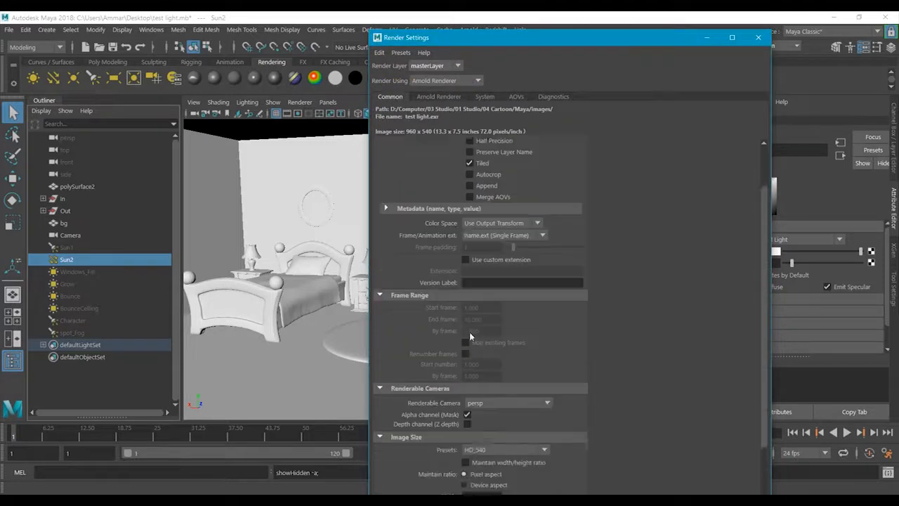
{"action": "scroll", "coordinate": [470, 337], "scroll_direction": "down", "scroll_amount": 3}
{"action": "left_click", "coordinate": [494, 365]}
{"action": "left_click", "coordinate": [493, 378]}
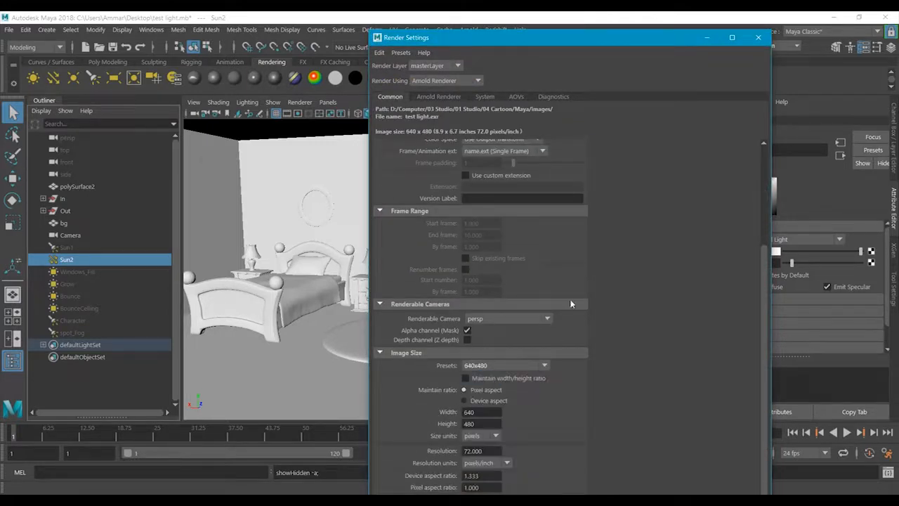
{"action": "left_click", "coordinate": [758, 38]}
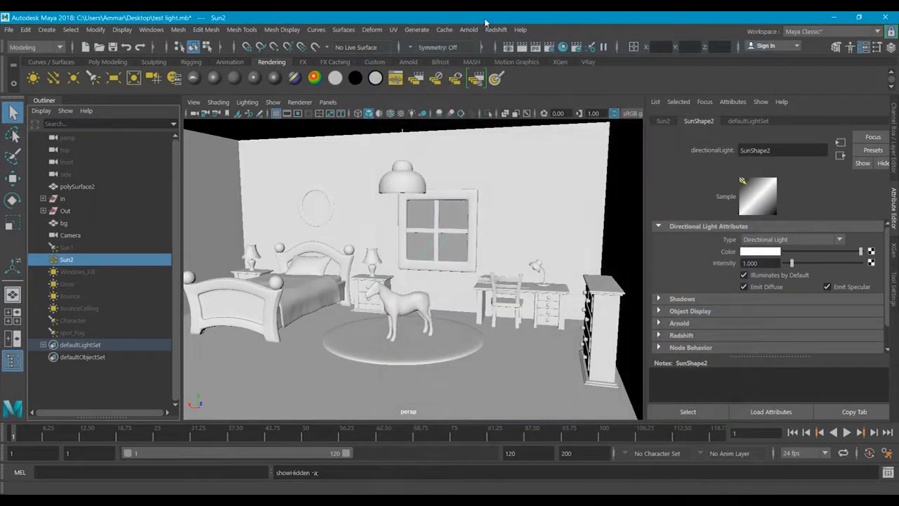
Step: Render the room with Arnold and minimize the render view
{"action": "left_click", "coordinate": [469, 29]}
{"action": "left_click", "coordinate": [483, 50]}
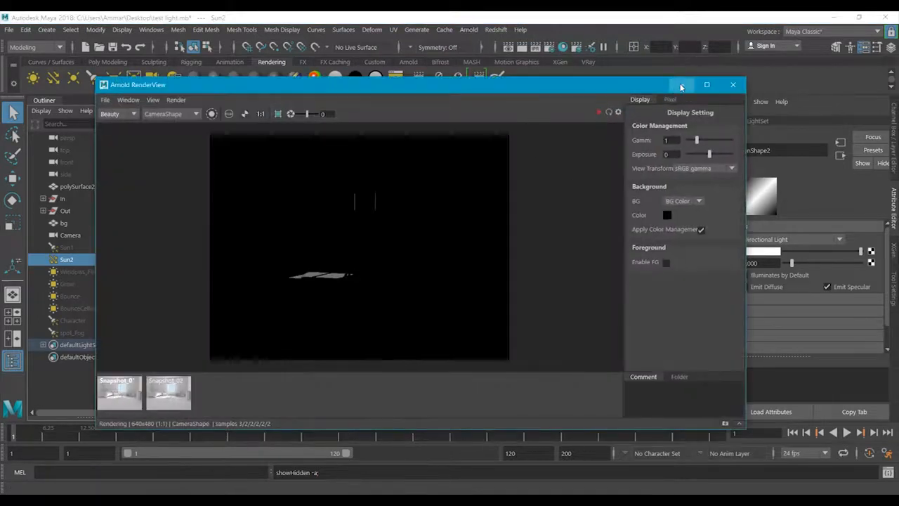
{"action": "left_click", "coordinate": [681, 84]}
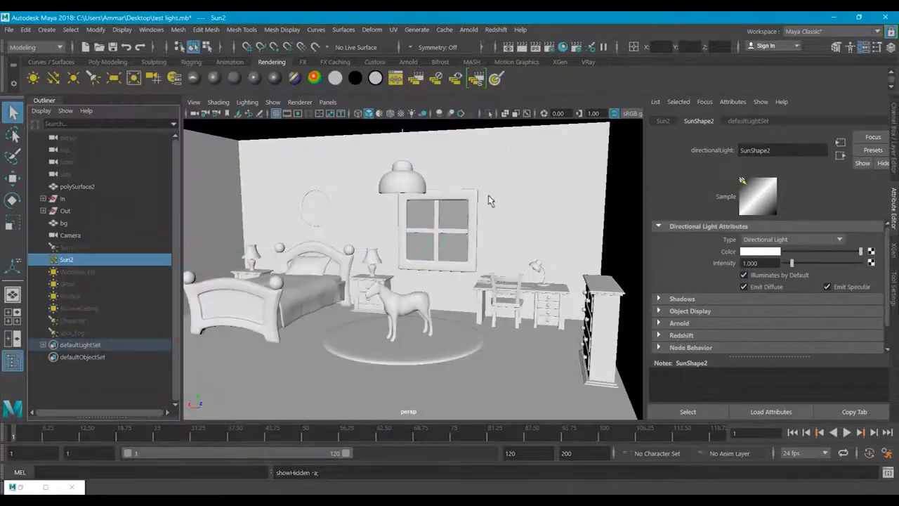
Step: Set Arnold's total ray depth to 10 and minimize the render settings
{"action": "left_click", "coordinate": [550, 47]}
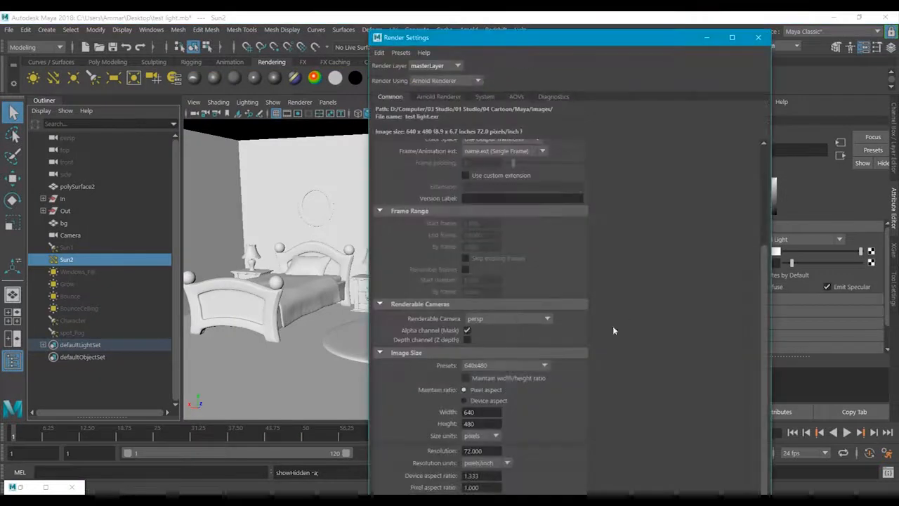
{"action": "left_click", "coordinate": [438, 97]}
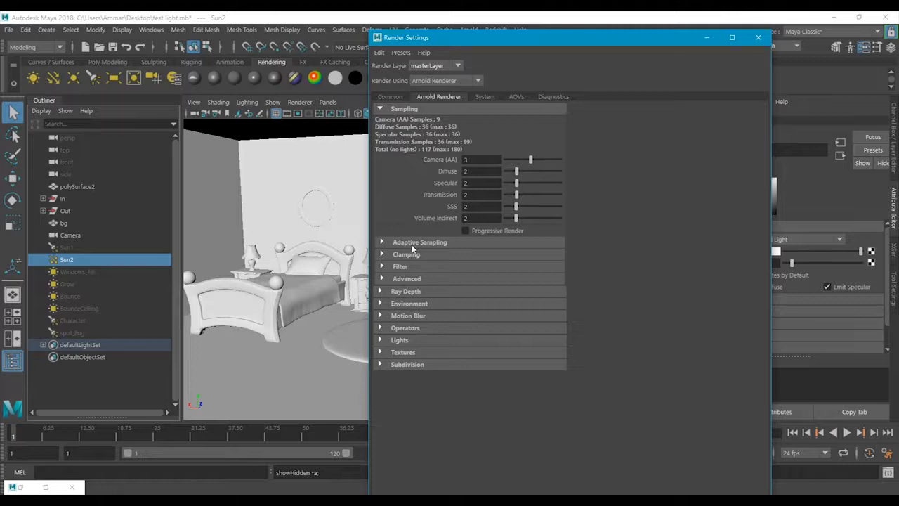
{"action": "left_click", "coordinate": [406, 292]}
{"action": "type", "text": "10"}
{"action": "key", "text": "Return"}
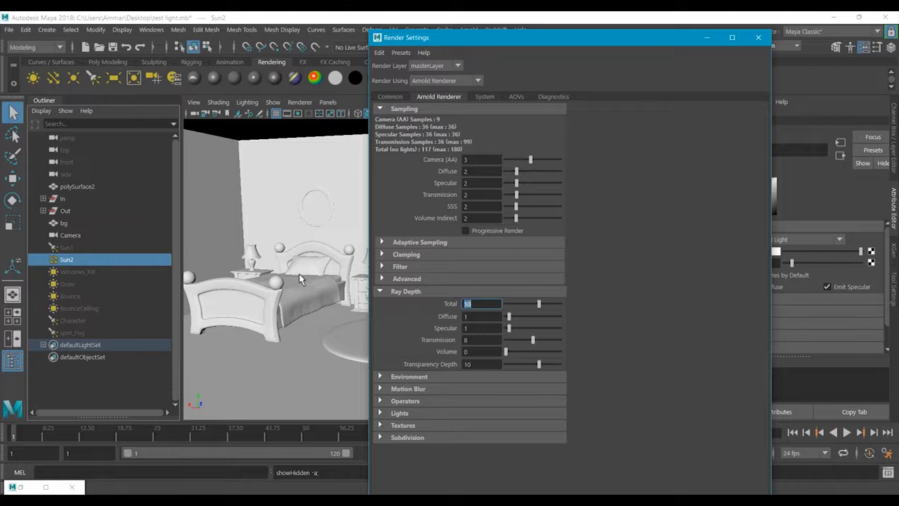
{"action": "left_click", "coordinate": [703, 35]}
Step: Restore the Arnold RenderView and set its display gamma to 2.2
{"action": "left_click", "coordinate": [46, 487]}
{"action": "left_click_drag", "start_coordinate": [557, 15], "coordinate": [471, 60]}
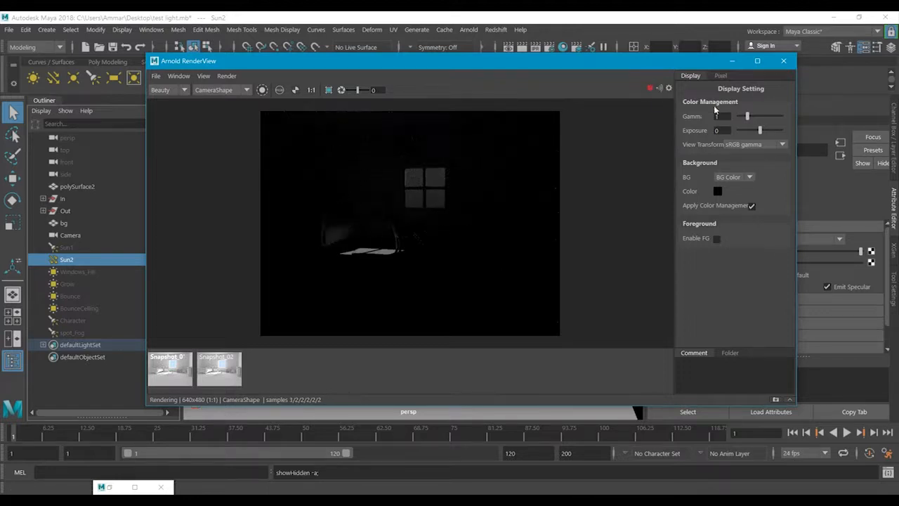
{"action": "type", "text": ".2"}
{"action": "key", "text": "Return"}
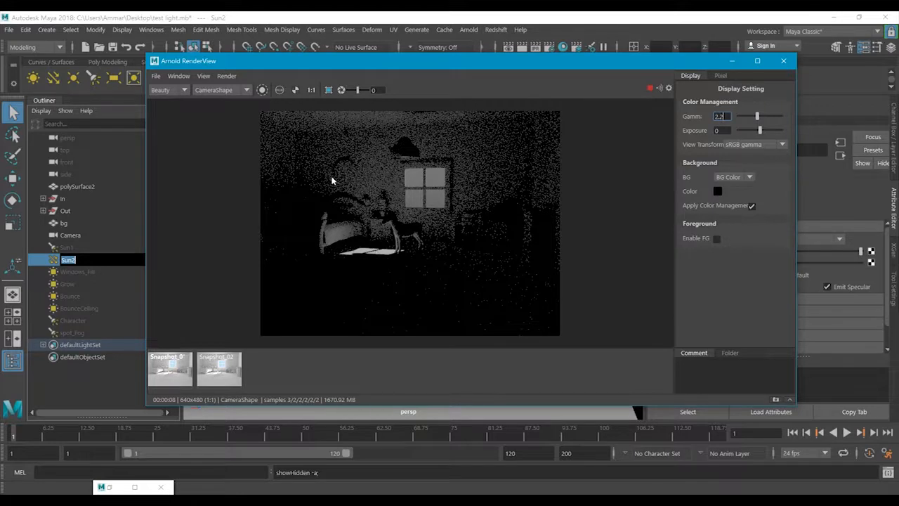
Step: Examine the rendered room up close in the Arnold RenderView and minimize the render view
{"action": "scroll", "coordinate": [411, 239], "scroll_direction": "up", "scroll_amount": 2}
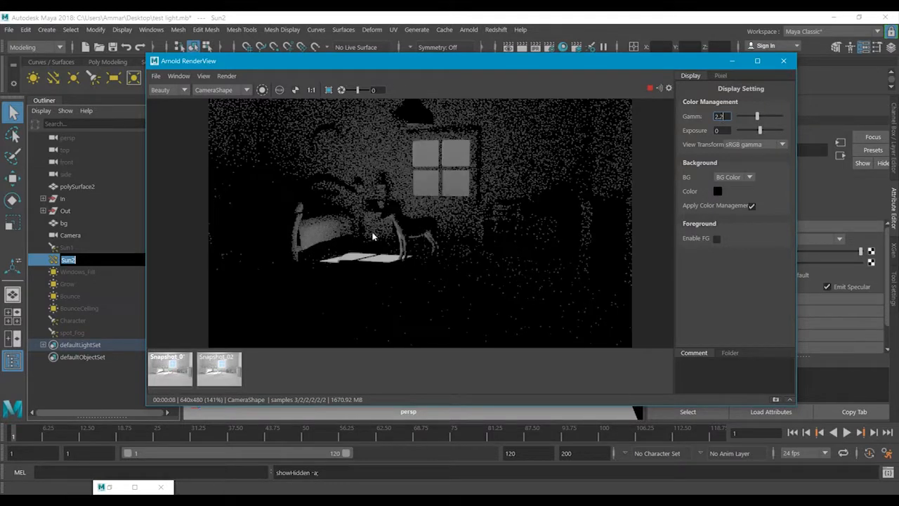
{"action": "scroll", "coordinate": [504, 157], "scroll_direction": "down", "scroll_amount": 2}
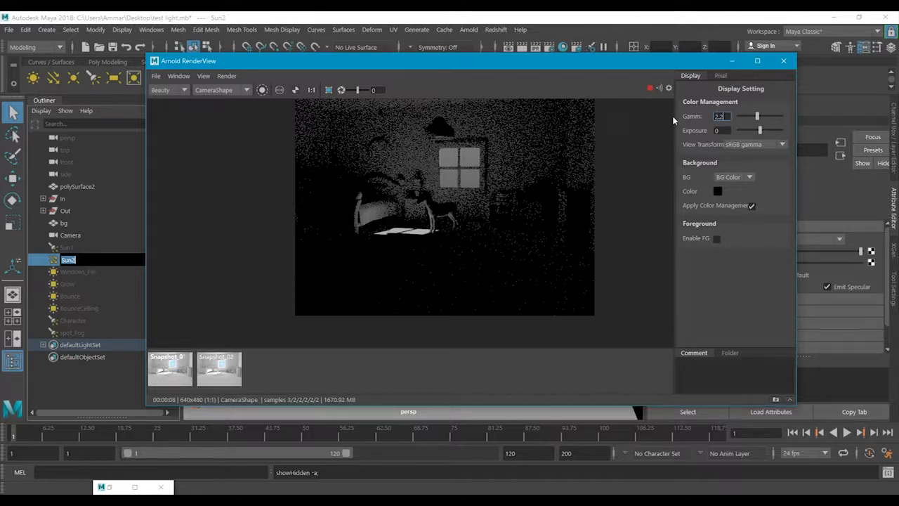
{"action": "left_click", "coordinate": [731, 61]}
Step: Examine the Arnold attributes of Camera, including its exposure and depth of field options
{"action": "left_click", "coordinate": [113, 236]}
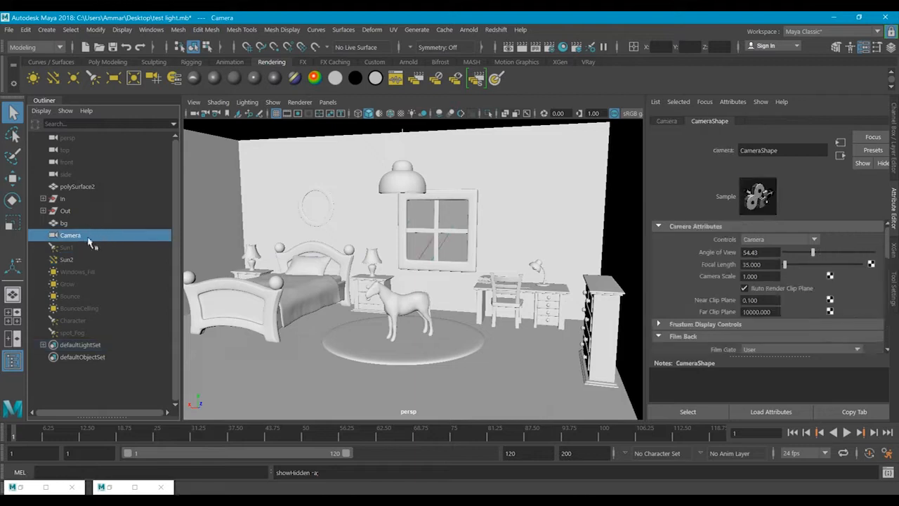
{"action": "scroll", "coordinate": [708, 317], "scroll_direction": "down", "scroll_amount": 10}
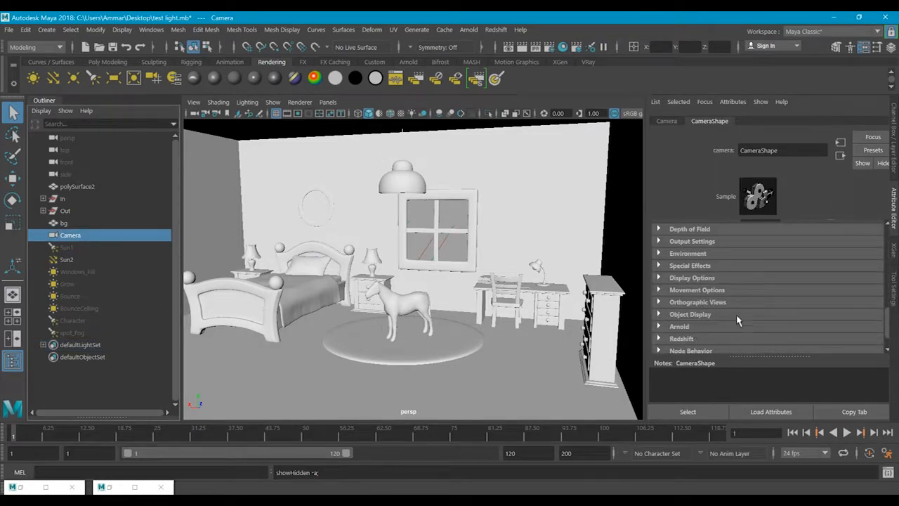
{"action": "left_click", "coordinate": [736, 325]}
{"action": "scroll", "coordinate": [745, 302], "scroll_direction": "up", "scroll_amount": 2}
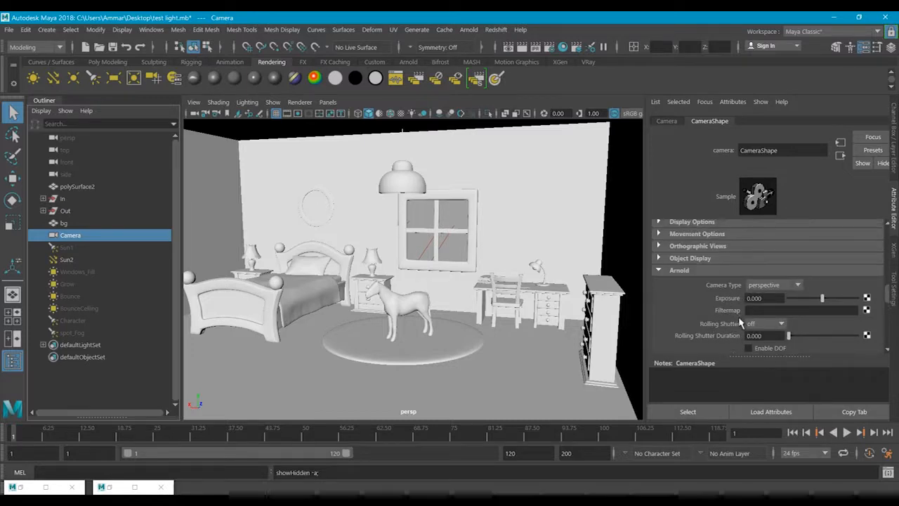
{"action": "scroll", "coordinate": [752, 291], "scroll_direction": "down", "scroll_amount": 2}
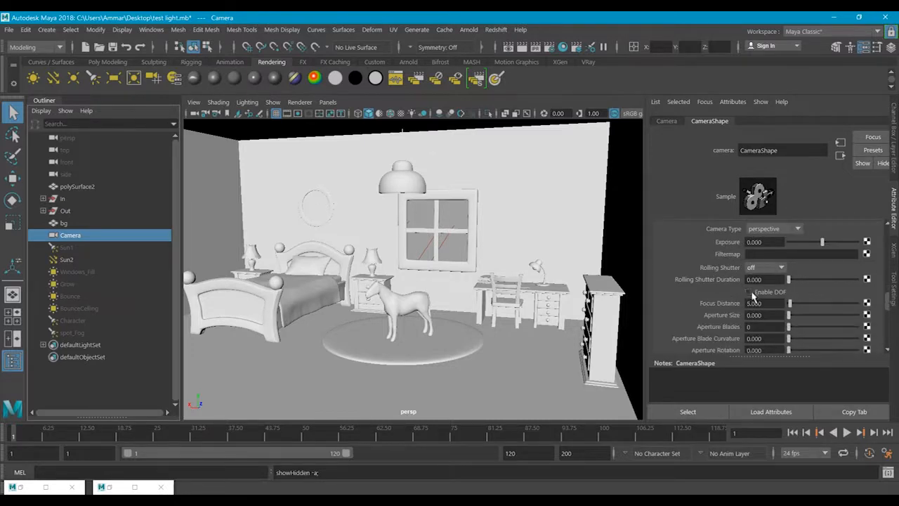
{"action": "scroll", "coordinate": [752, 303], "scroll_direction": "up", "scroll_amount": 1}
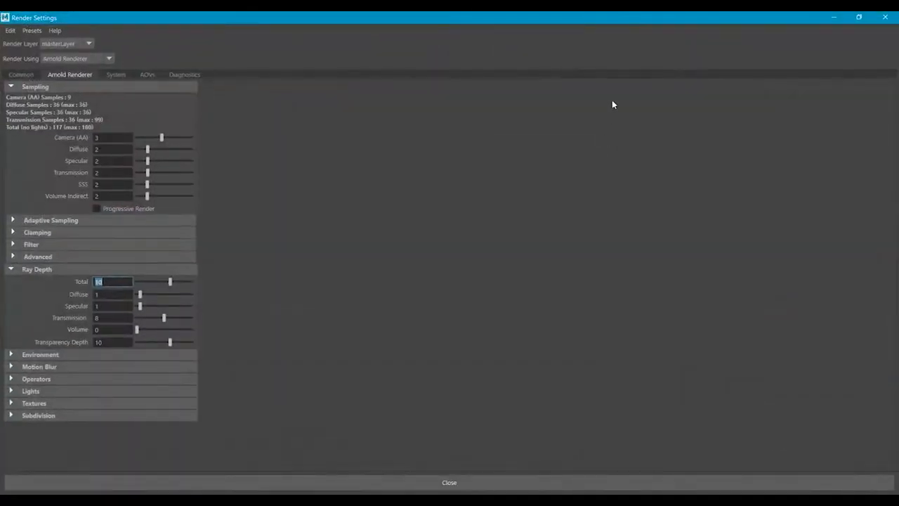
Step: Bring back the Arnold RenderView and stop its live render
{"action": "left_click_drag", "start_coordinate": [630, 17], "coordinate": [636, 45]}
{"action": "mouse_move", "coordinate": [610, 311]}
{"action": "left_mouse_down"}
{"action": "mouse_move", "coordinate": [552, 310]}
{"action": "mouse_move", "coordinate": [614, 312]}
{"action": "left_mouse_up"}
{"action": "left_click", "coordinate": [779, 44]}
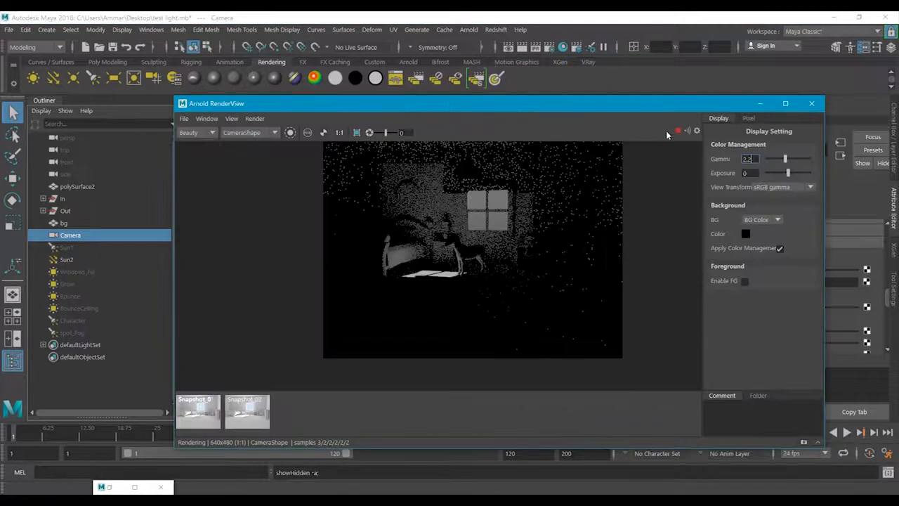
{"action": "left_click", "coordinate": [679, 132]}
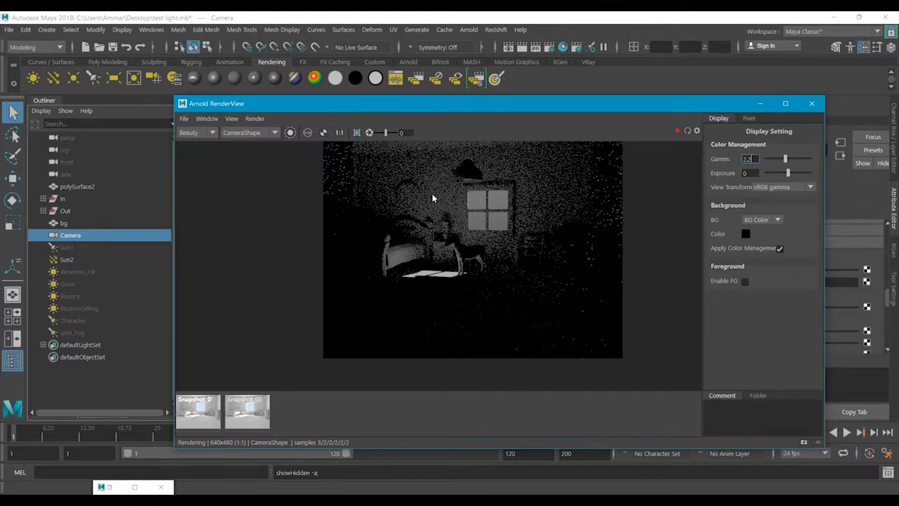
Step: Set the Arnold visibility Max Bounces of the Sun2 directional light to 0
{"action": "left_click", "coordinate": [80, 261]}
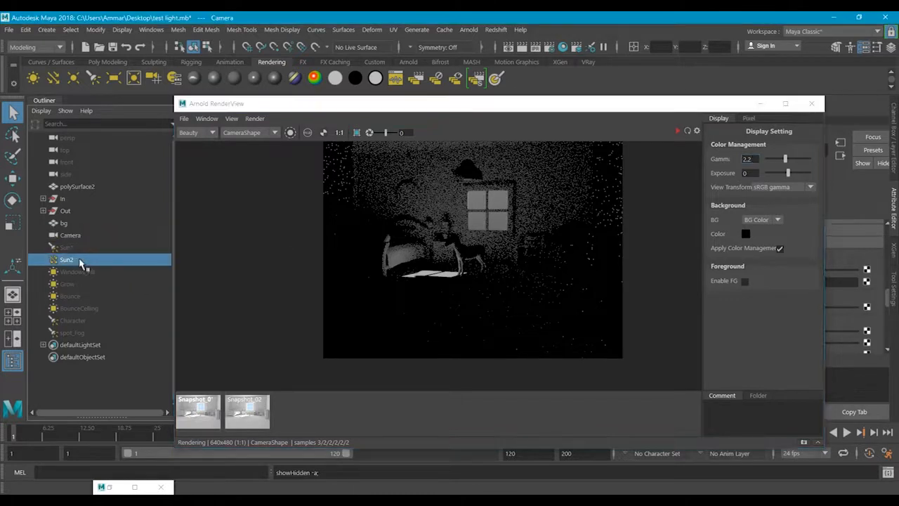
{"action": "left_click", "coordinate": [761, 104]}
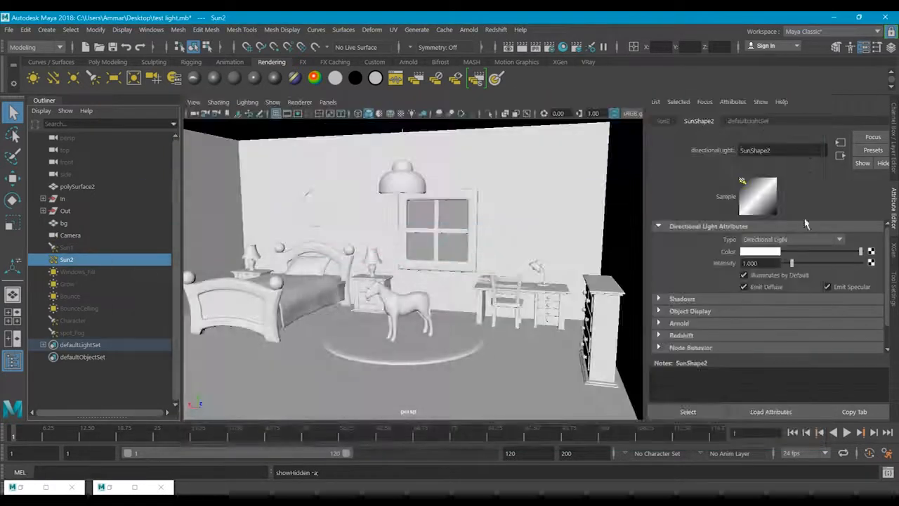
{"action": "left_click", "coordinate": [679, 323]}
{"action": "scroll", "coordinate": [710, 319], "scroll_direction": "down", "scroll_amount": 3}
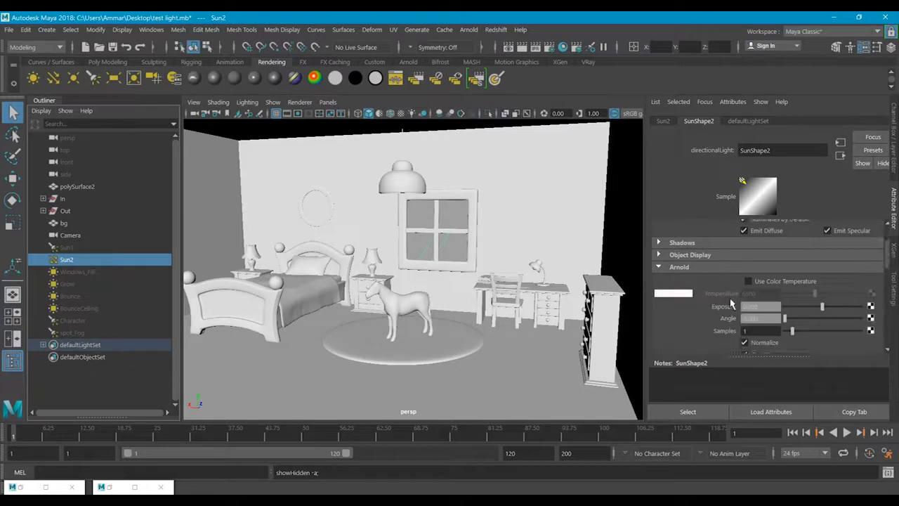
{"action": "scroll", "coordinate": [786, 266], "scroll_direction": "down", "scroll_amount": 4}
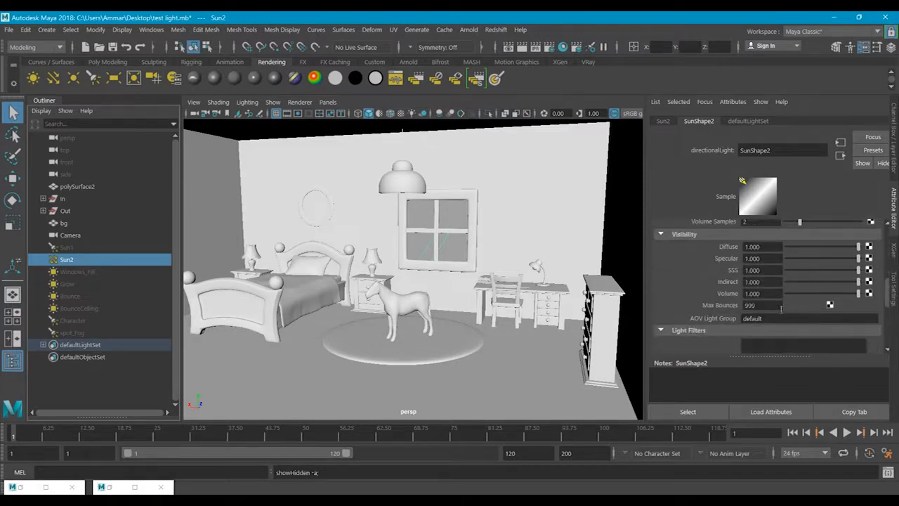
{"action": "double_click", "coordinate": [771, 306]}
{"action": "type", "text": "0"}
Step: Close the render settings and re-render the room in the restored Arnold RenderView
{"action": "left_click", "coordinate": [136, 488]}
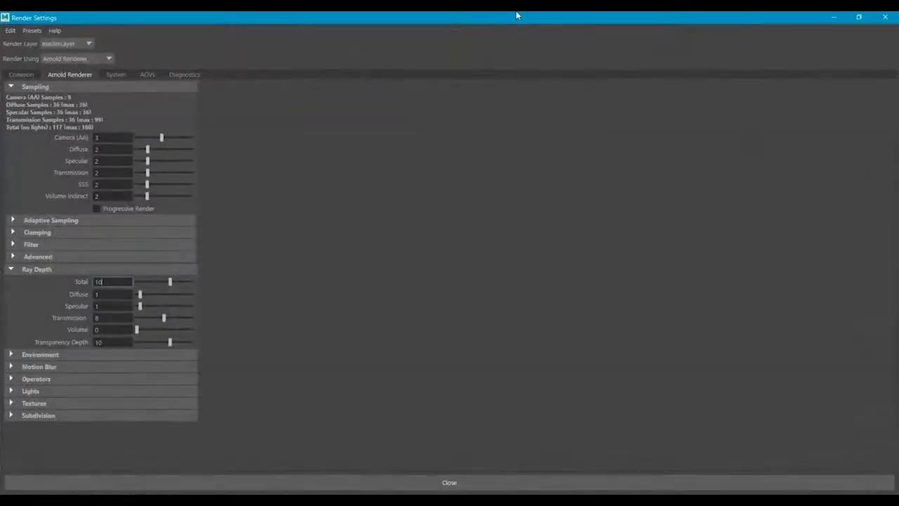
{"action": "left_click", "coordinate": [890, 16]}
{"action": "left_click", "coordinate": [45, 487]}
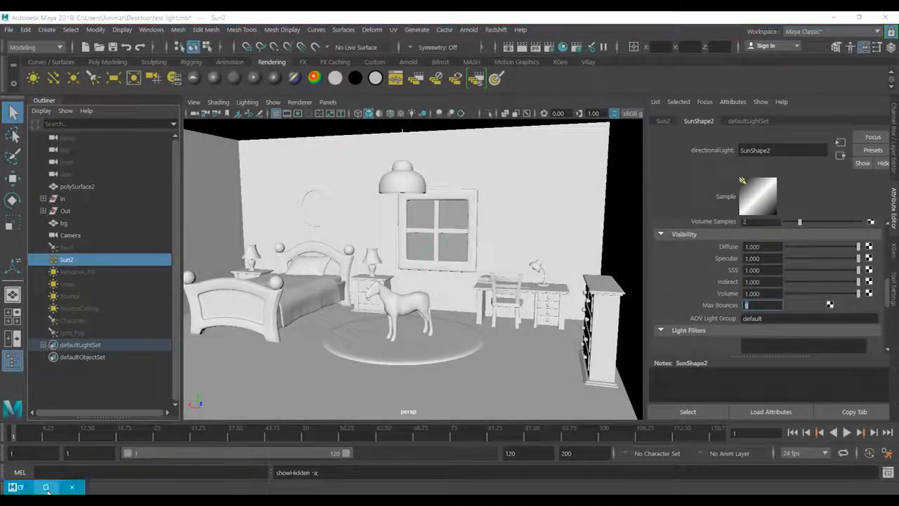
{"action": "double_click", "coordinate": [520, 16]}
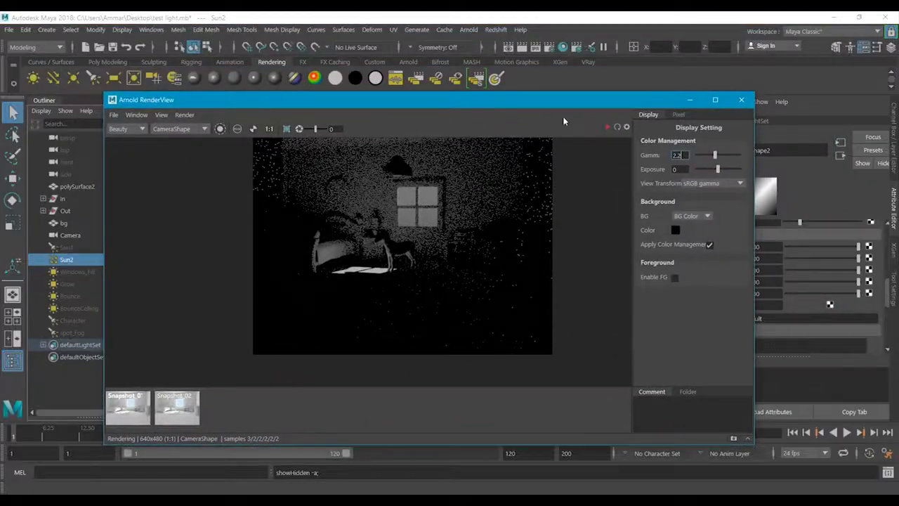
{"action": "left_click", "coordinate": [617, 128]}
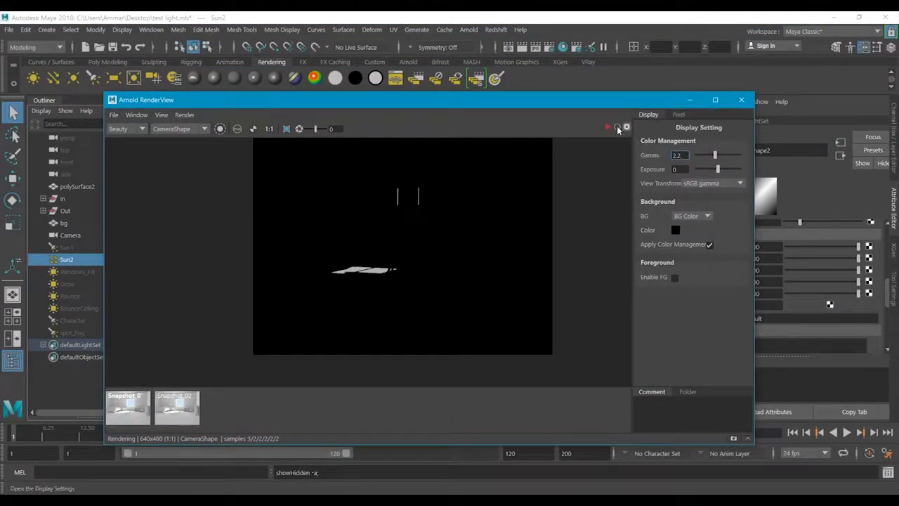
Step: Set Sun2's Max Bounces to 999 and Arnold's total ray depth to 0, with the render view minimized and the render settings closed
{"action": "left_click", "coordinate": [689, 99]}
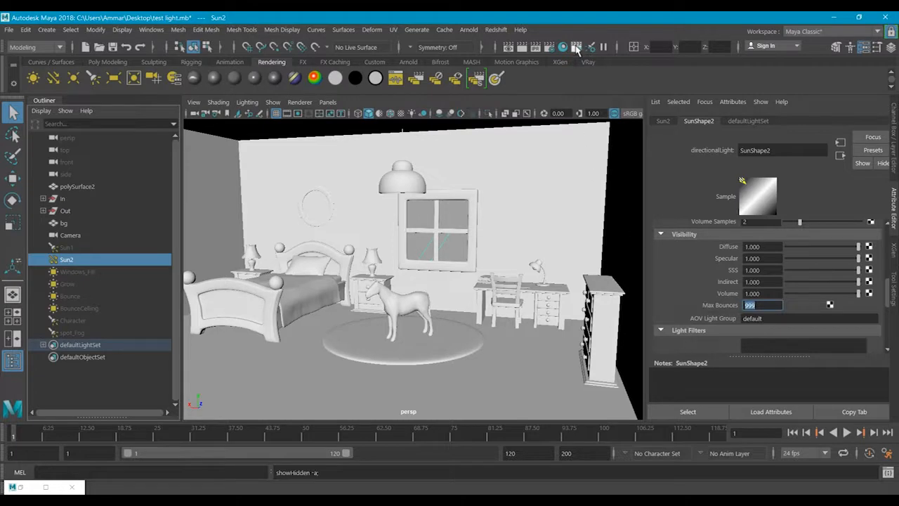
{"action": "left_click", "coordinate": [548, 48]}
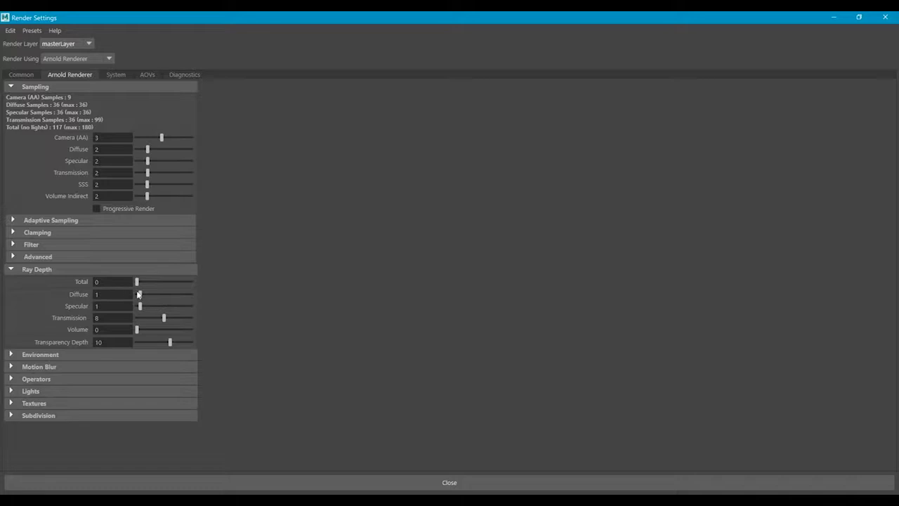
{"action": "left_click", "coordinate": [885, 17]}
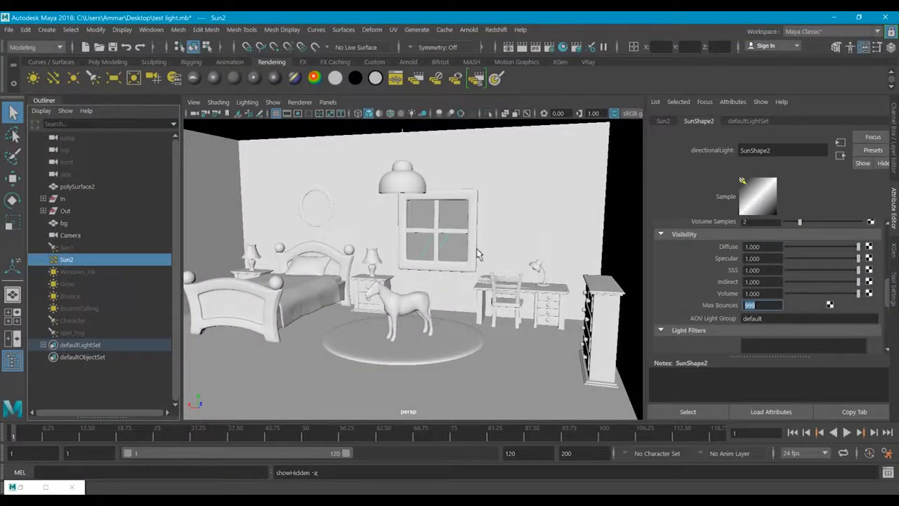
Step: Assign a new aiStandardSurface material to the bg plane behind the window
{"action": "left_click_drag", "start_coordinate": [532, 272], "coordinate": [464, 300], "text": "alt"}
{"action": "left_click", "coordinate": [567, 255]}
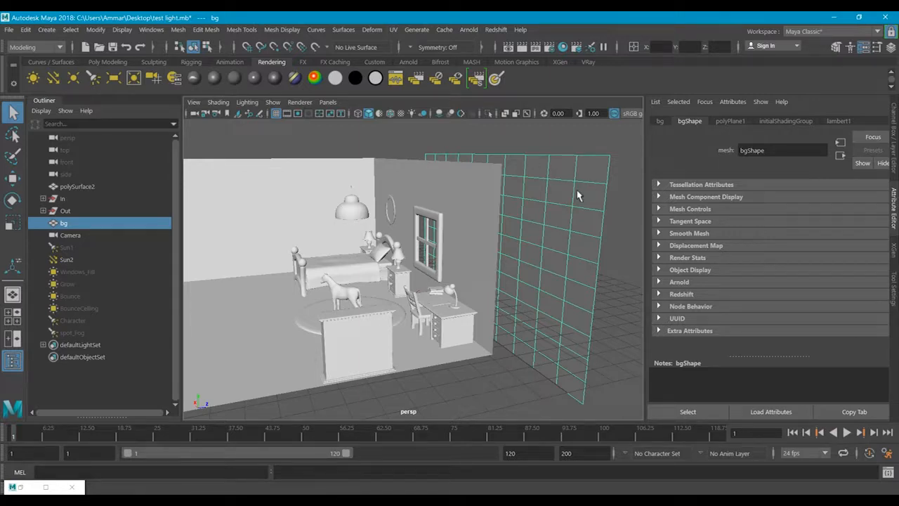
{"action": "scroll", "coordinate": [563, 216], "scroll_direction": "down", "scroll_amount": 3}
{"action": "left_click_drag", "start_coordinate": [564, 217], "coordinate": [502, 224], "text": "alt"}
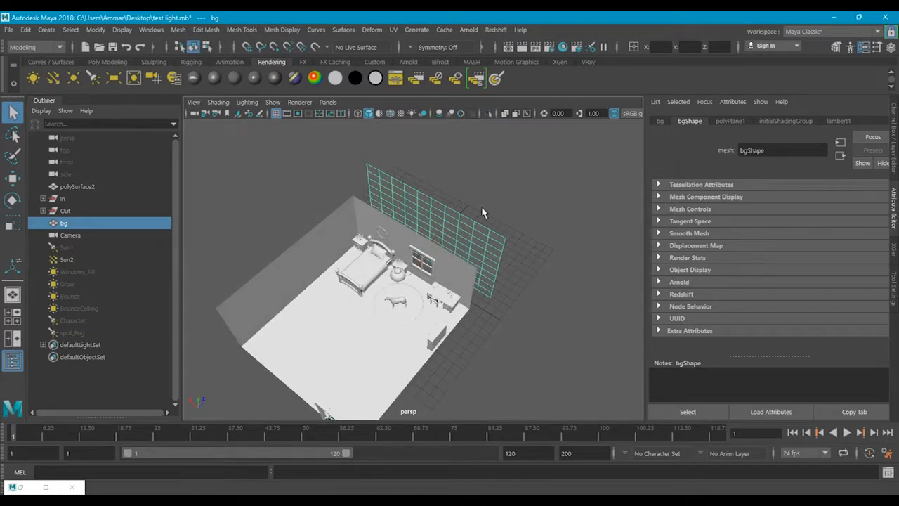
{"action": "left_click_drag", "start_coordinate": [508, 280], "coordinate": [491, 253], "text": "alt"}
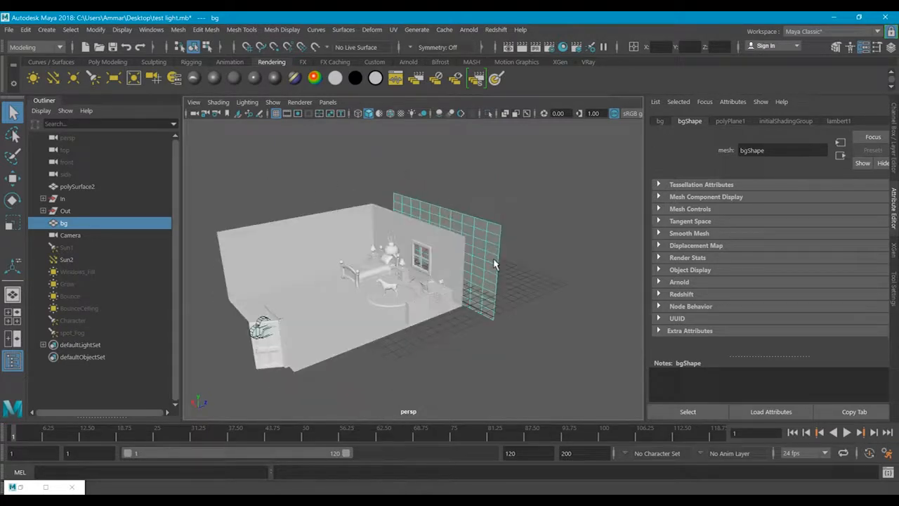
{"action": "scroll", "coordinate": [499, 264], "scroll_direction": "up", "scroll_amount": 4}
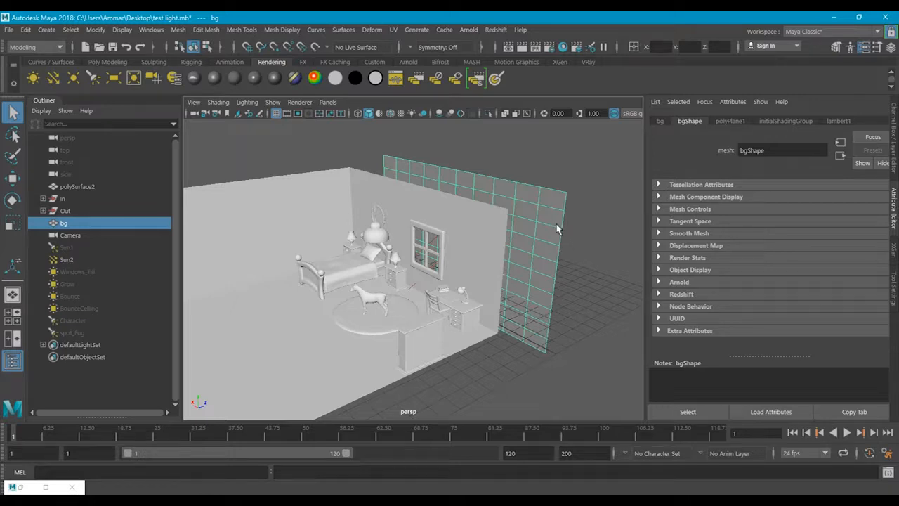
{"action": "right_click_drag", "start_coordinate": [556, 156], "coordinate": [572, 467]}
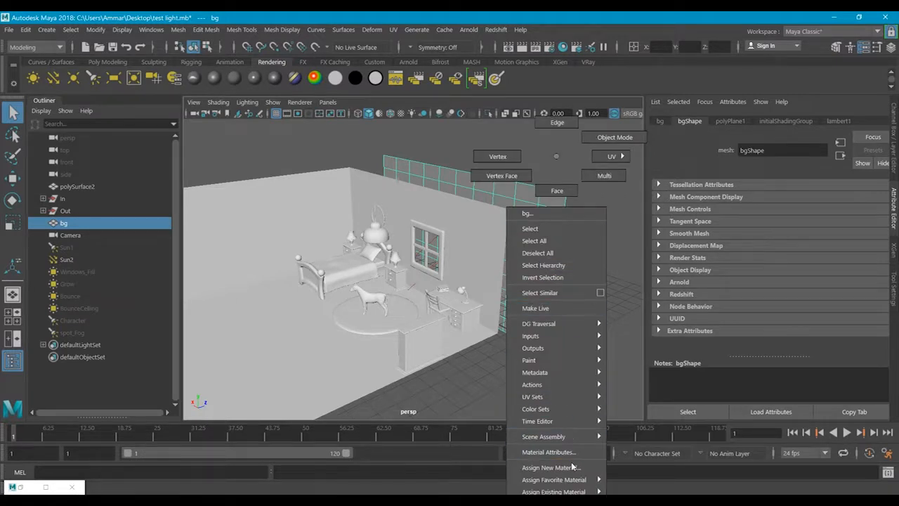
{"action": "left_click", "coordinate": [573, 467]}
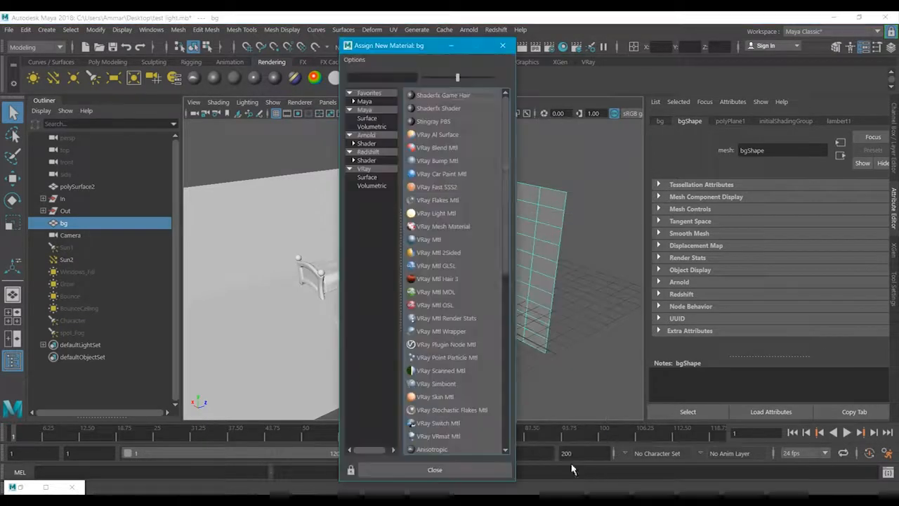
{"action": "left_click", "coordinate": [372, 144]}
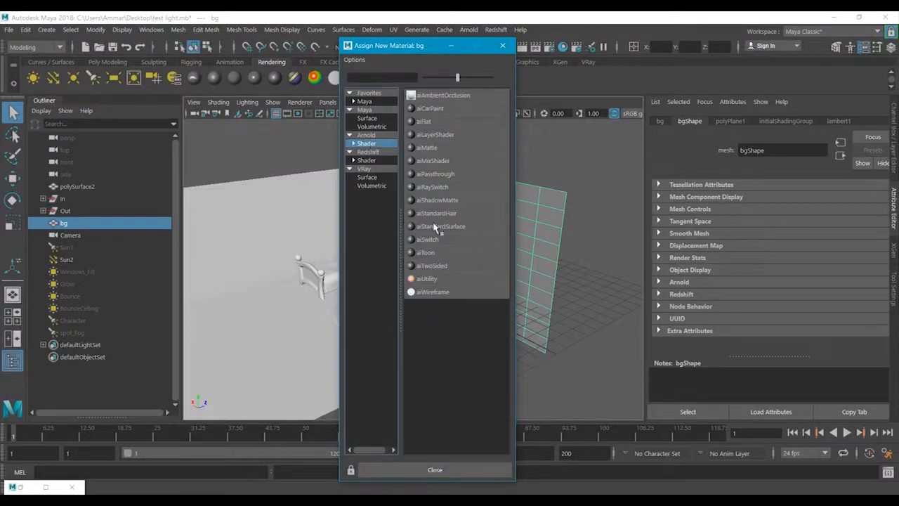
{"action": "left_click", "coordinate": [460, 227]}
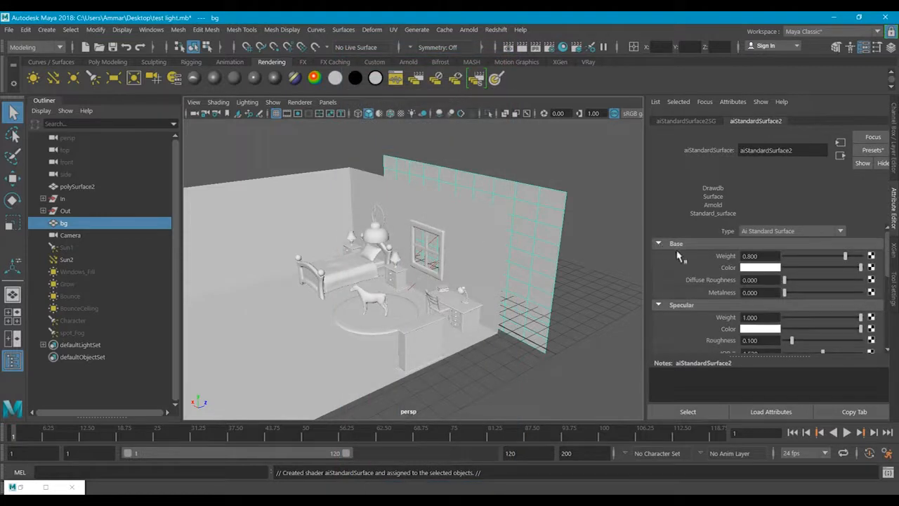
Step: Make the bg material a light blue emitter with base and specular weights of 0 and an emission weight of 1
{"action": "left_click_drag", "start_coordinate": [846, 257], "coordinate": [761, 254]}
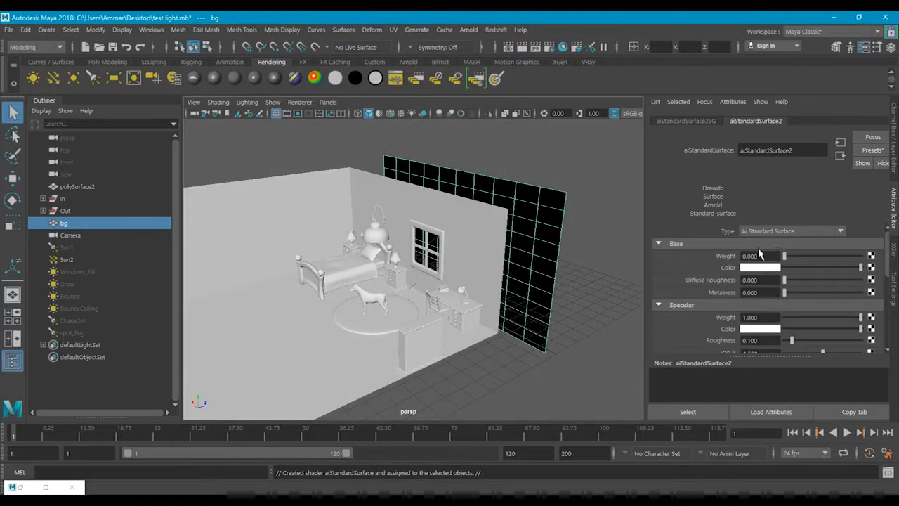
{"action": "left_click_drag", "start_coordinate": [854, 318], "coordinate": [763, 319]}
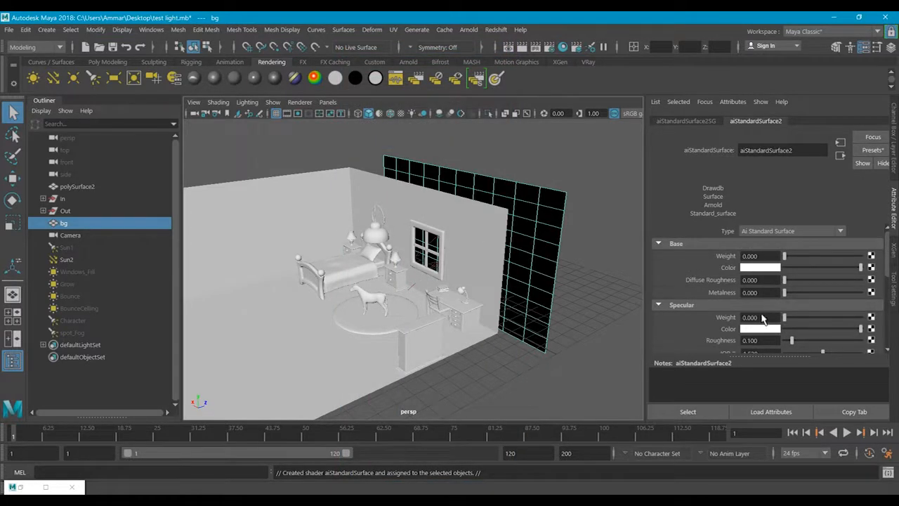
{"action": "scroll", "coordinate": [666, 303], "scroll_direction": "down", "scroll_amount": 3}
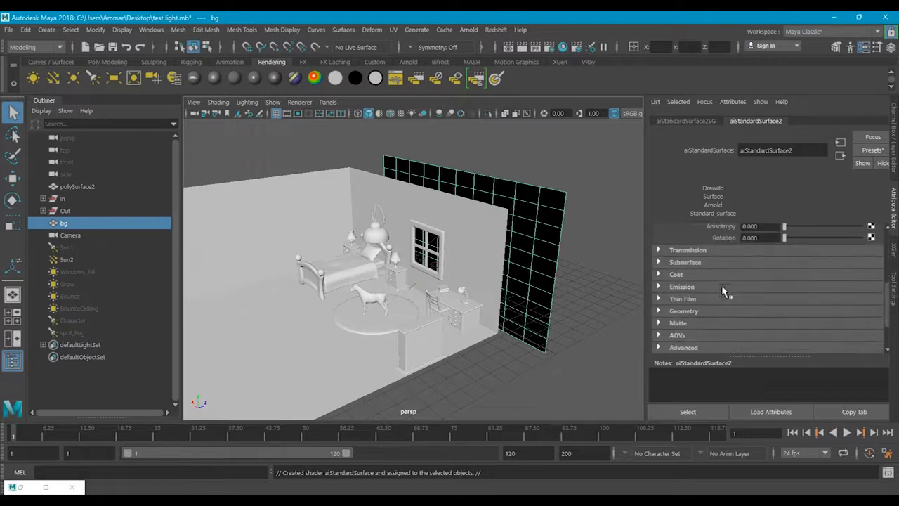
{"action": "left_click", "coordinate": [682, 286]}
{"action": "left_click_drag", "start_coordinate": [780, 300], "coordinate": [868, 307]}
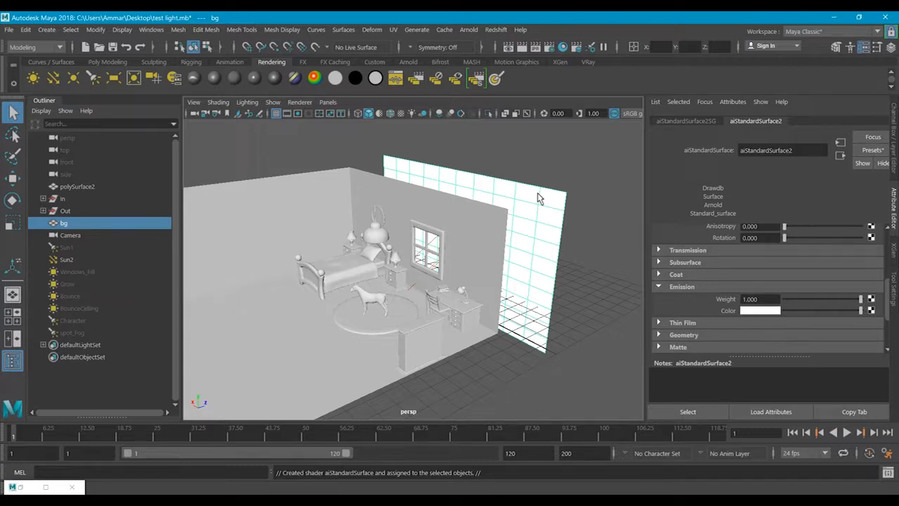
{"action": "left_click", "coordinate": [773, 310]}
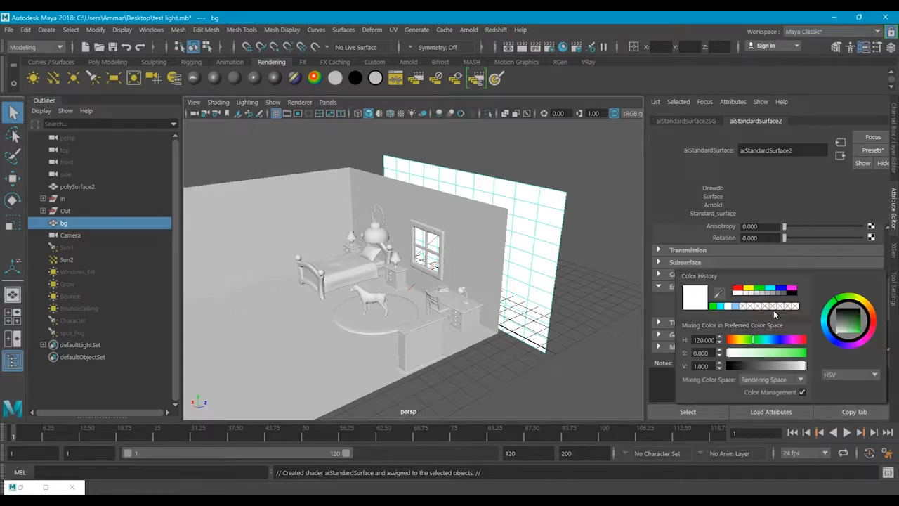
{"action": "left_click", "coordinate": [735, 307]}
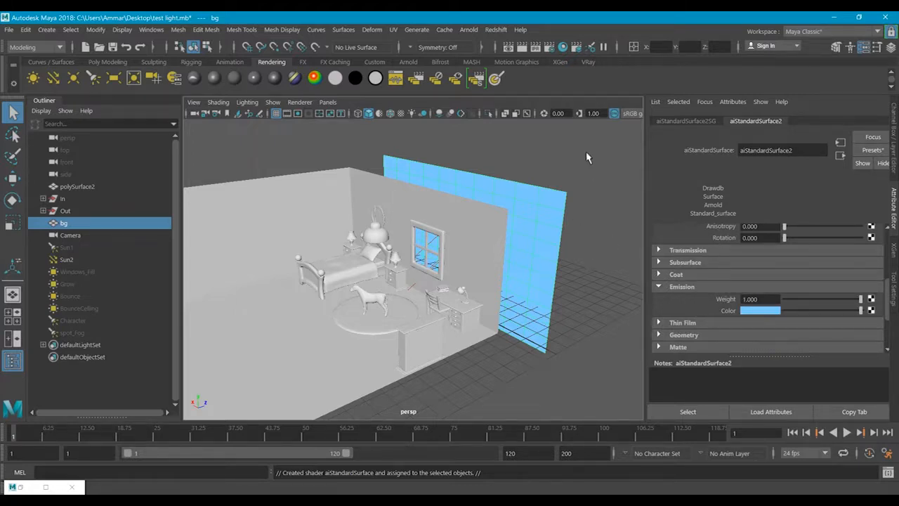
Step: Hide the Sun2 light
{"action": "left_click", "coordinate": [71, 261]}
{"action": "key", "text": "ctrl+h"}
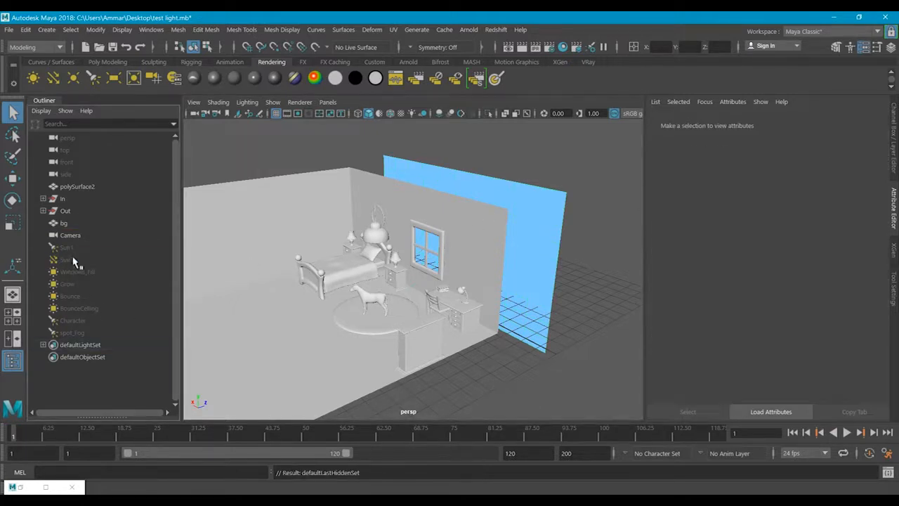
Step: Unhide the Sun1 spot light above the room
{"action": "left_click", "coordinate": [73, 248]}
{"action": "key", "text": "shift+h"}
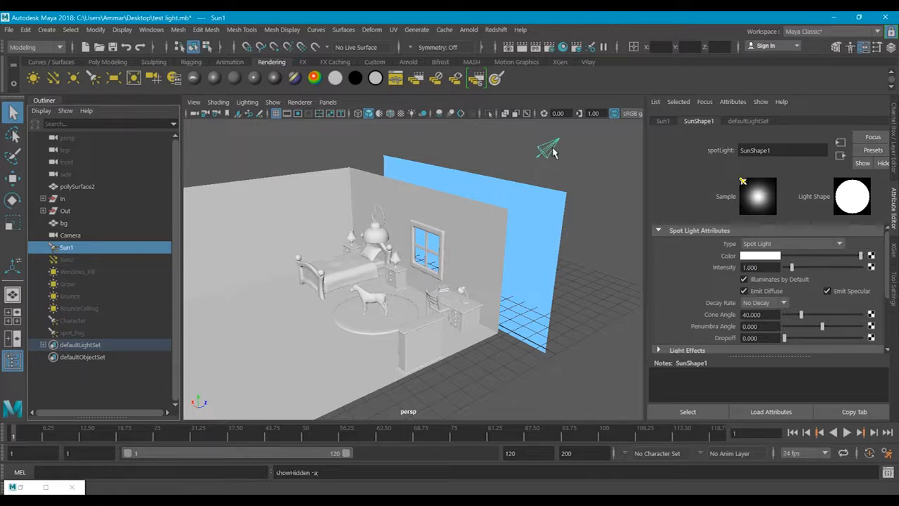
{"action": "left_click_drag", "start_coordinate": [551, 175], "coordinate": [532, 185], "text": "alt"}
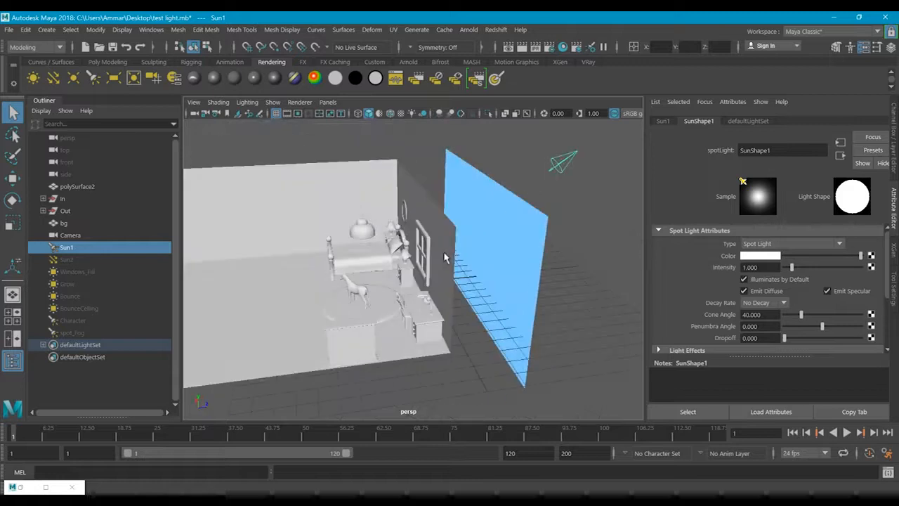
Step: Check the shadow options in the render stats of the bg plane outside the window
{"action": "left_click", "coordinate": [514, 241]}
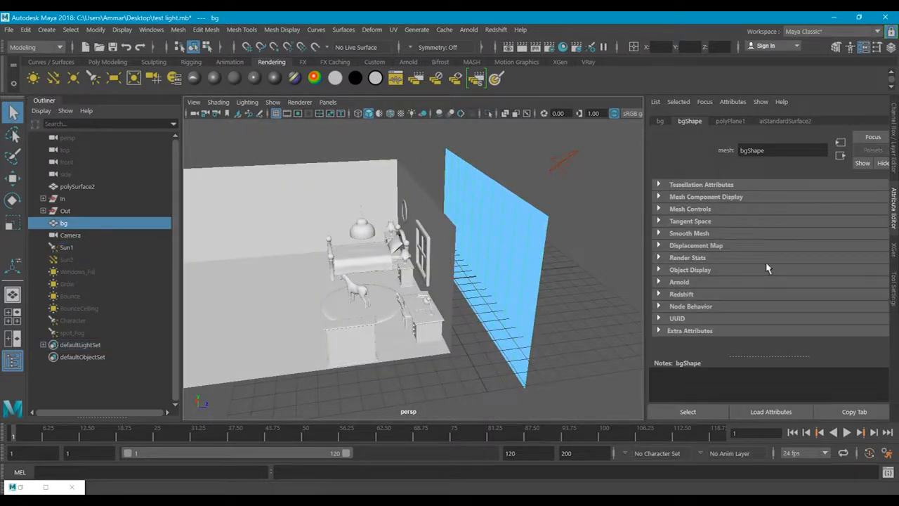
{"action": "left_click", "coordinate": [728, 259]}
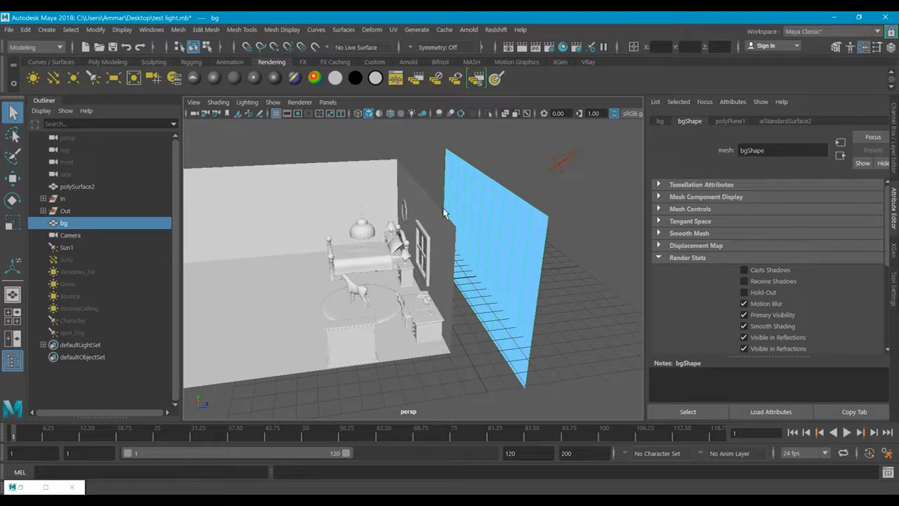
{"action": "left_click_drag", "start_coordinate": [489, 186], "coordinate": [425, 183], "text": "alt"}
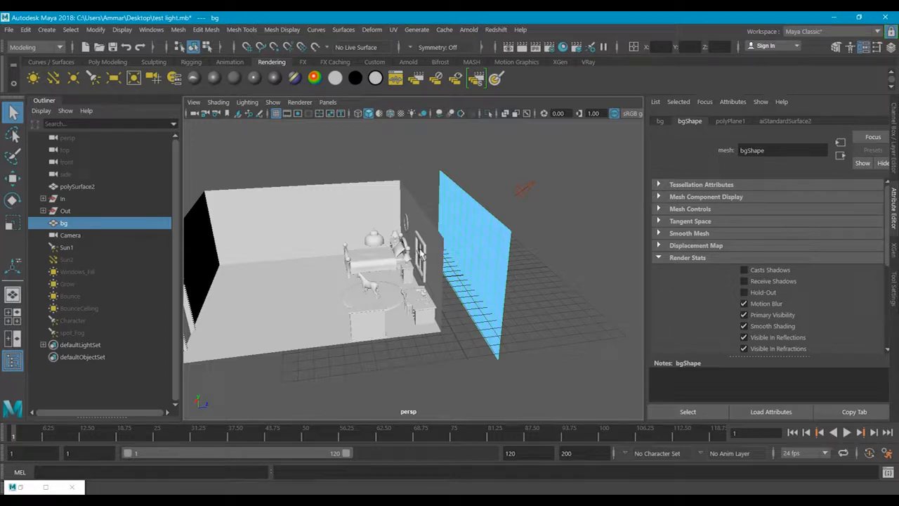
{"action": "scroll", "coordinate": [425, 260], "scroll_direction": "up", "scroll_amount": 3}
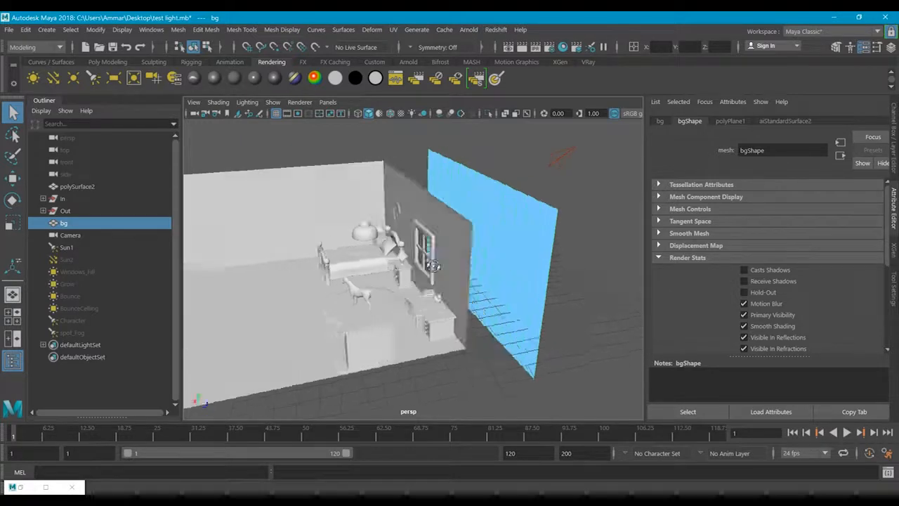
{"action": "left_click_drag", "start_coordinate": [434, 266], "coordinate": [415, 226], "text": "alt"}
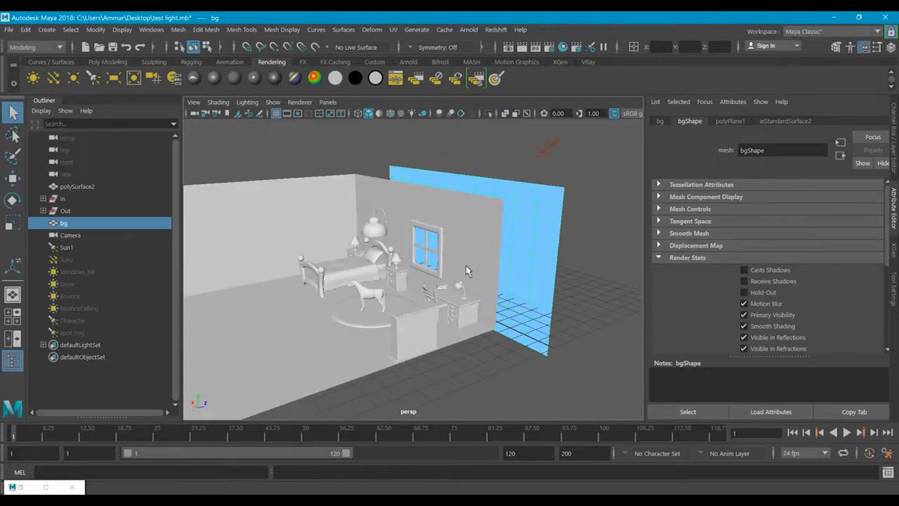
{"action": "left_click", "coordinate": [475, 31]}
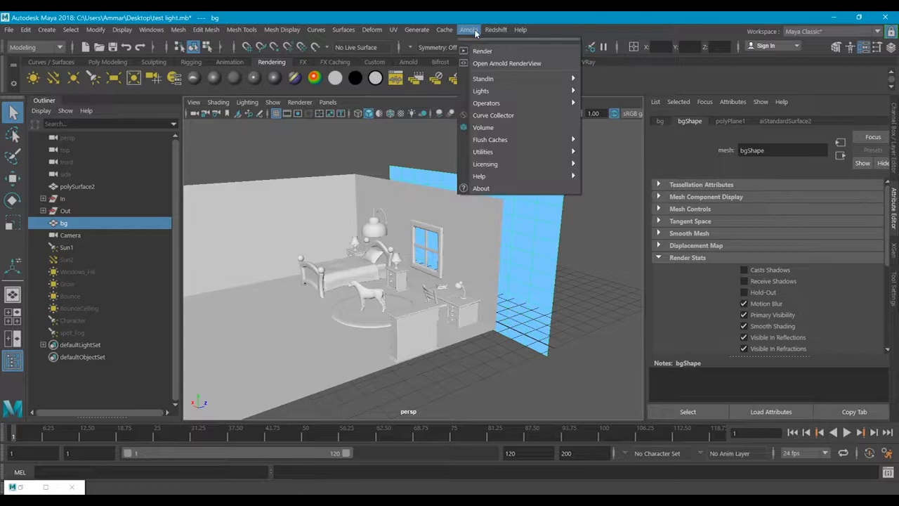
{"action": "mouse_move", "coordinate": [492, 91]}
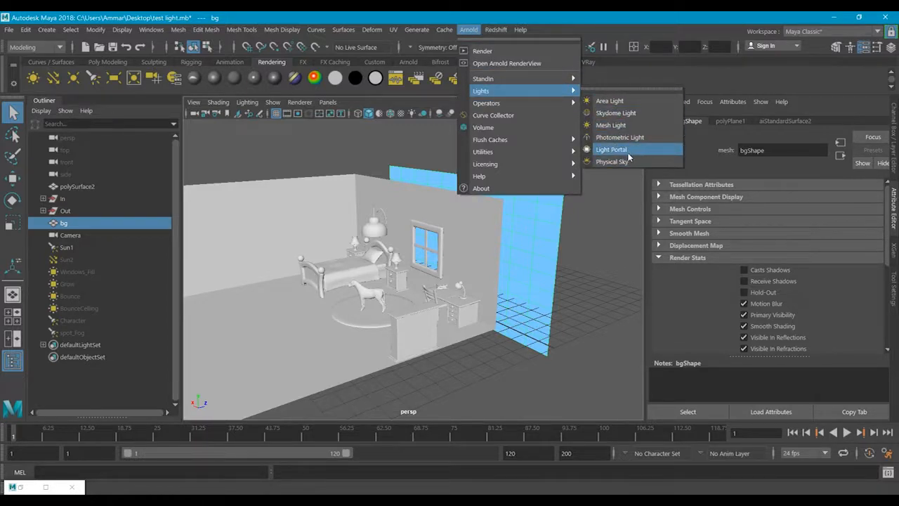
{"action": "left_click", "coordinate": [628, 151]}
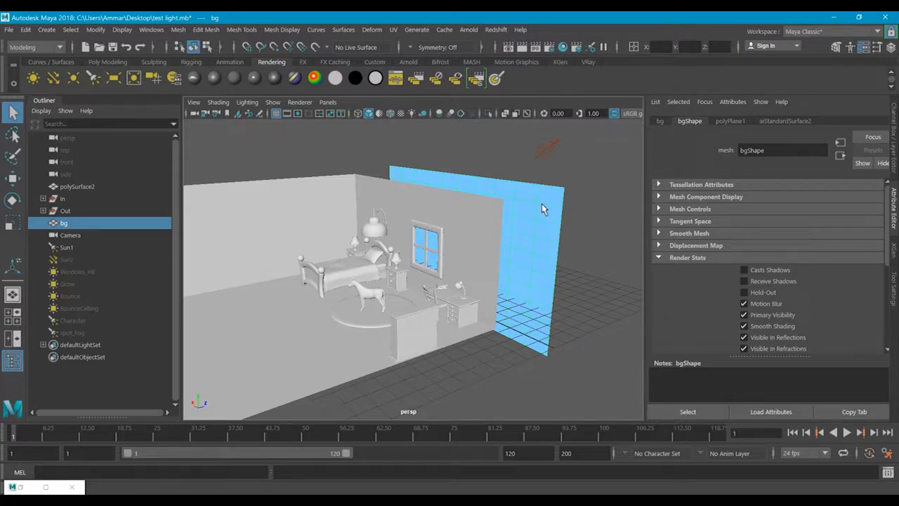
{"action": "right_click_drag", "start_coordinate": [542, 204], "coordinate": [518, 195], "text": "alt"}
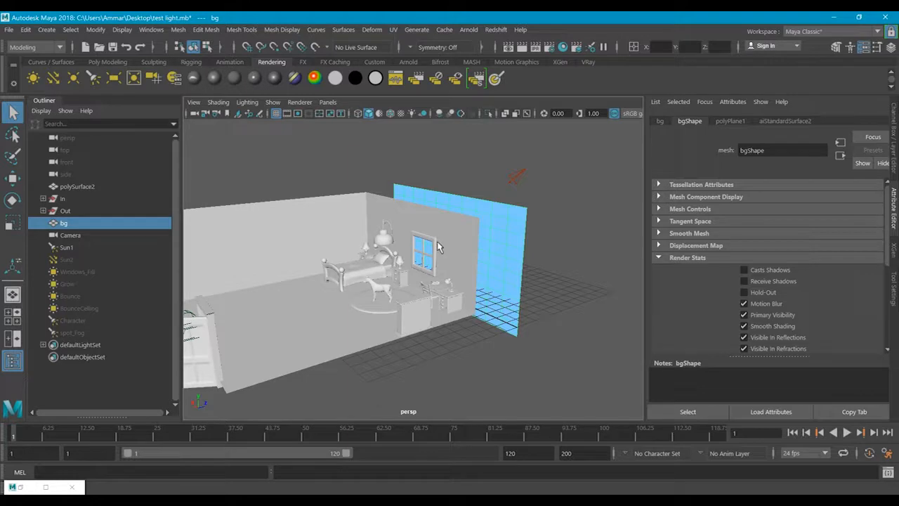
{"action": "scroll", "coordinate": [437, 246], "scroll_direction": "up", "scroll_amount": 2}
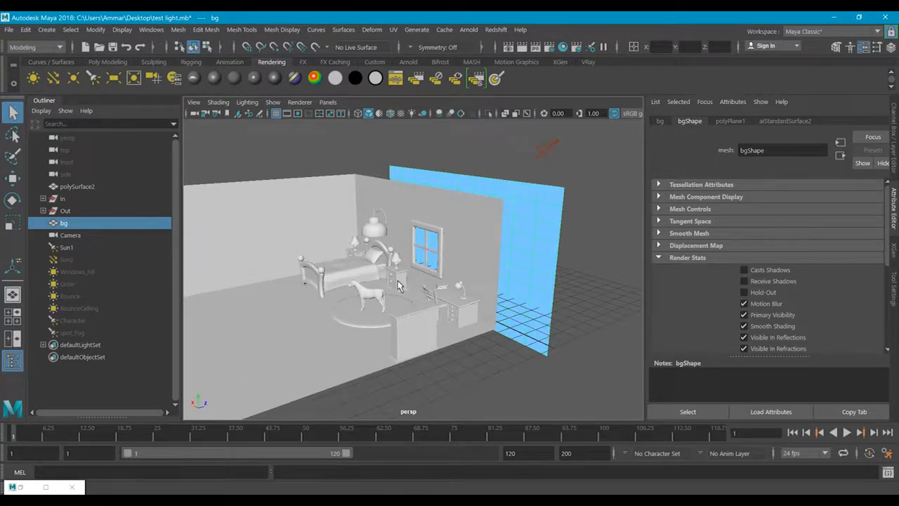
{"action": "mouse_move", "coordinate": [571, 275]}
{"action": "left_mouse_down", "text": "alt"}
{"action": "mouse_move", "coordinate": [522, 281]}
{"action": "mouse_move", "coordinate": [558, 281]}
{"action": "mouse_move", "coordinate": [539, 288]}
{"action": "mouse_move", "coordinate": [565, 280]}
{"action": "left_mouse_up", "text": "alt"}
Step: Render the room from the scene camera in Arnold RenderView to check Sun1's light, and minimize the render view
{"action": "left_click", "coordinate": [468, 29]}
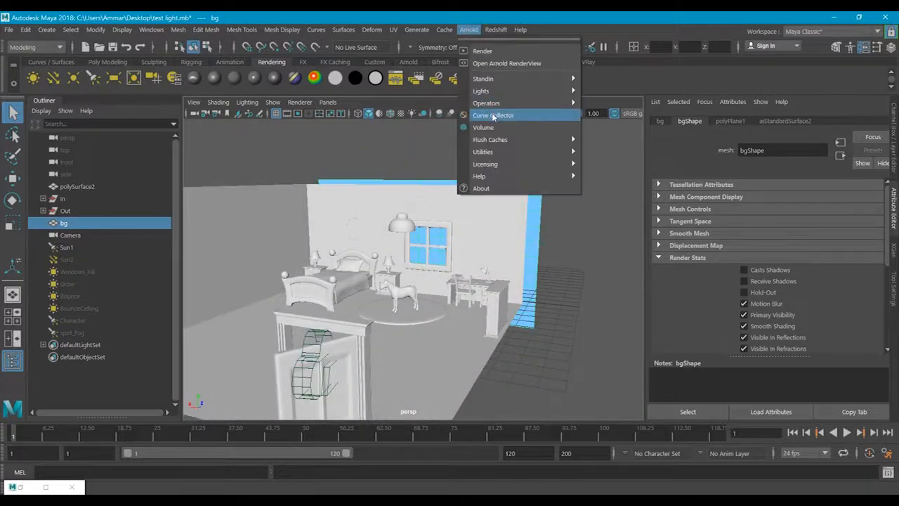
{"action": "left_click", "coordinate": [502, 64]}
{"action": "left_click", "coordinate": [47, 487]}
{"action": "left_click_drag", "start_coordinate": [431, 14], "coordinate": [482, 54]}
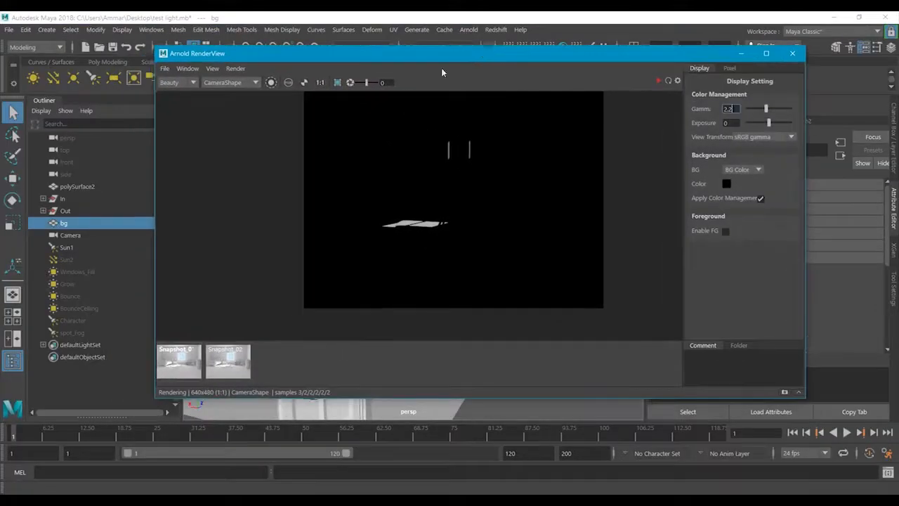
{"action": "left_click", "coordinate": [658, 82]}
{"action": "scroll", "coordinate": [495, 161], "scroll_direction": "up", "scroll_amount": 2}
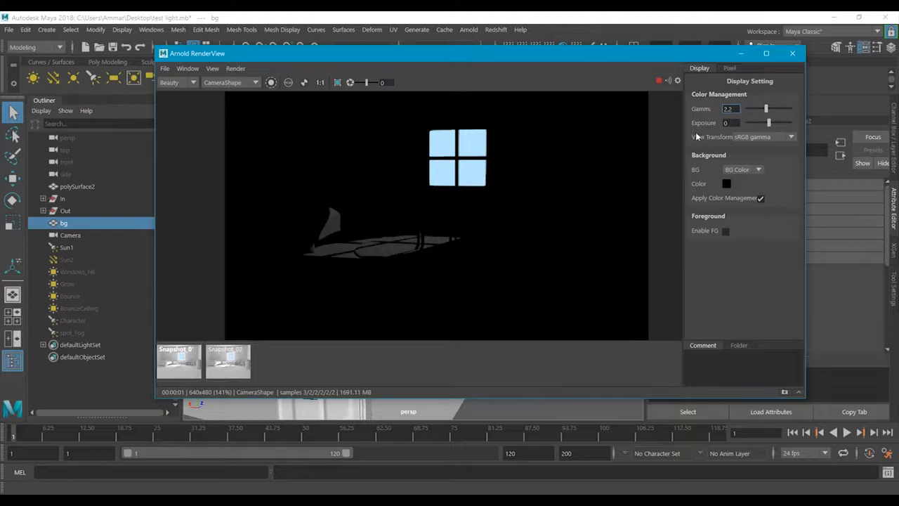
{"action": "left_click", "coordinate": [740, 54]}
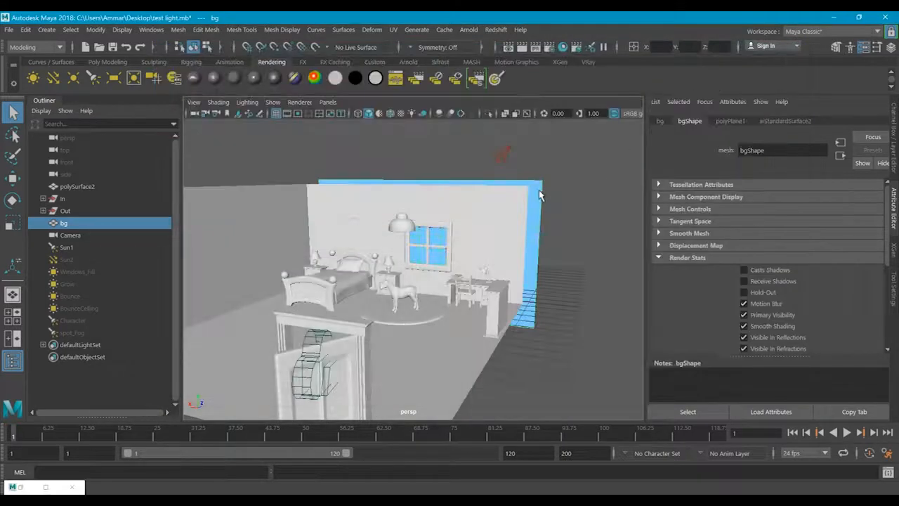
Step: Make the emission color of the bg plane's aiStandardSurface material a more saturated blue
{"action": "left_click", "coordinate": [783, 124]}
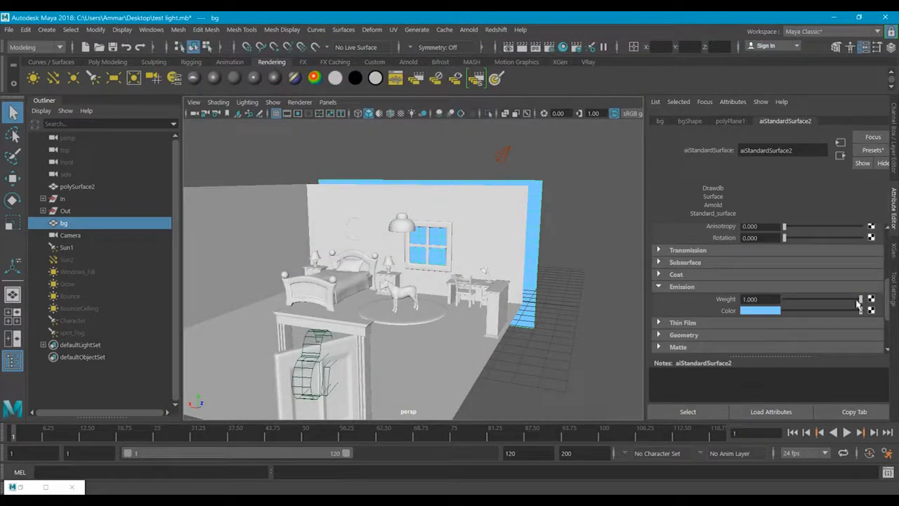
{"action": "left_click", "coordinate": [771, 312]}
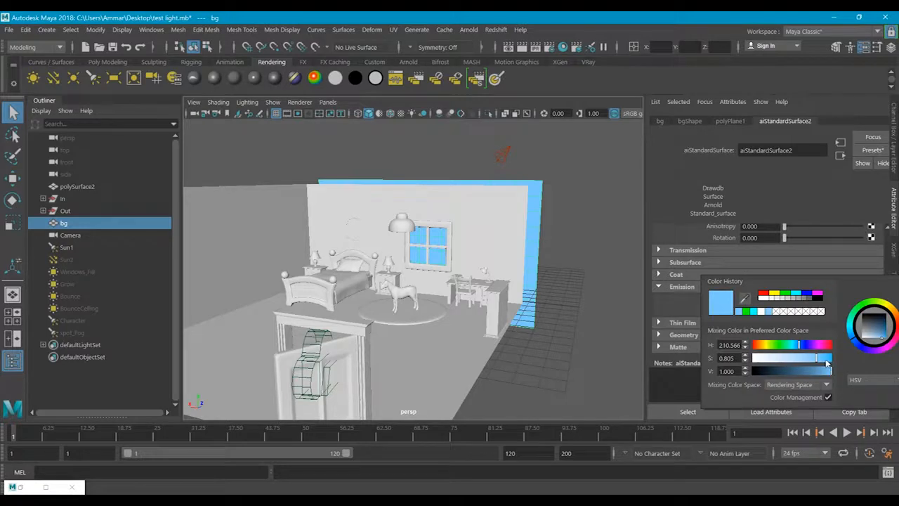
{"action": "left_click", "coordinate": [596, 233]}
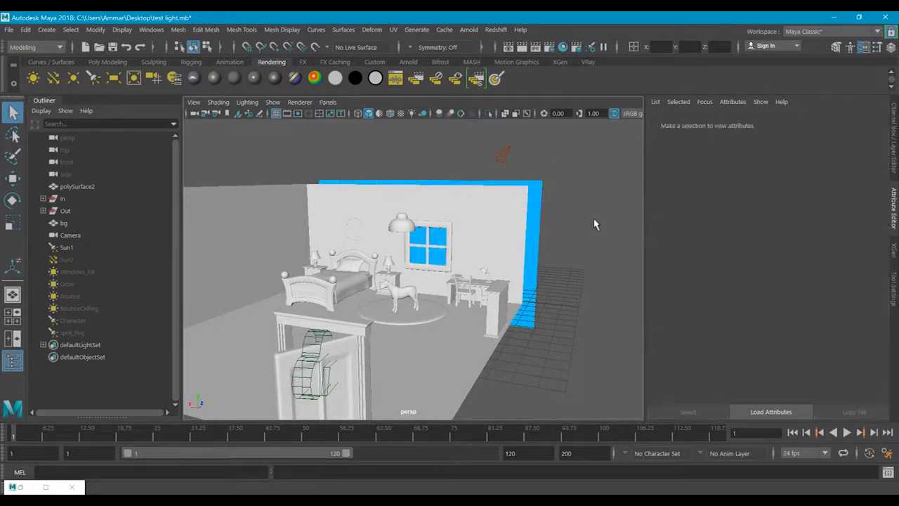
{"action": "left_click_drag", "start_coordinate": [500, 246], "coordinate": [530, 250], "text": "alt"}
{"action": "scroll", "coordinate": [522, 257], "scroll_direction": "up", "scroll_amount": 3}
{"action": "middle_click_drag", "start_coordinate": [530, 254], "coordinate": [503, 265], "text": "alt"}
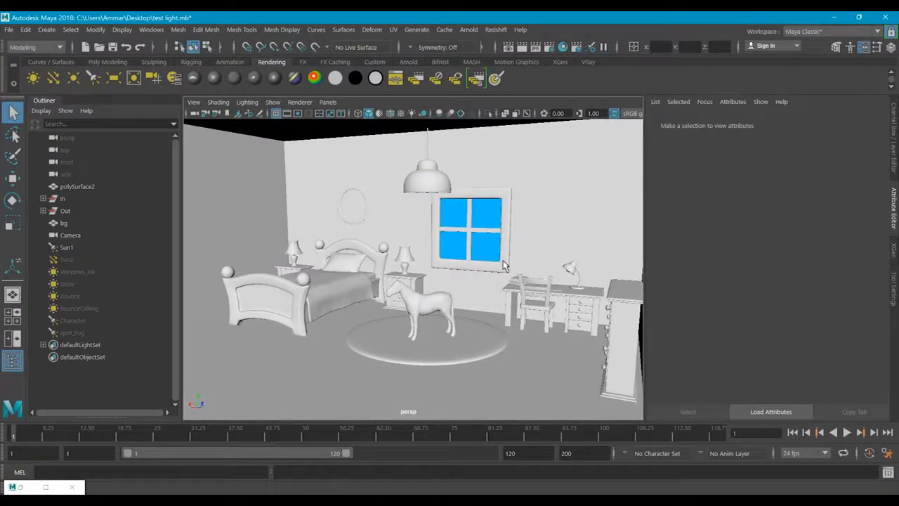